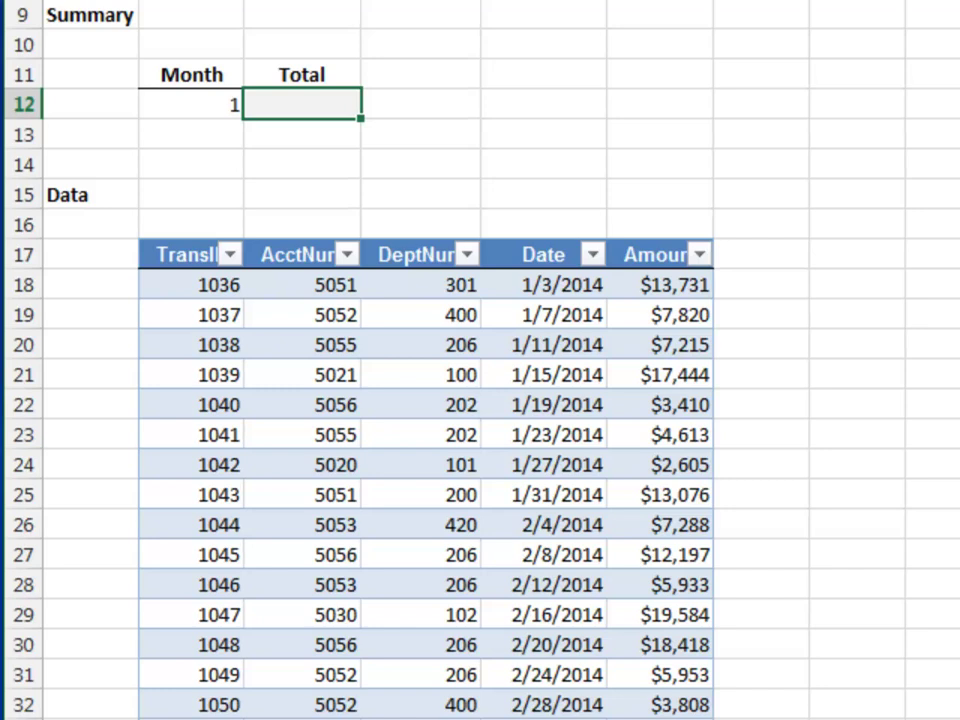
pyautogui.hotkey('ctrl', 'Down')
pyautogui.press('Right')
pyautogui.press('Right')
pyautogui.press('Right')
pyautogui.press('Right')
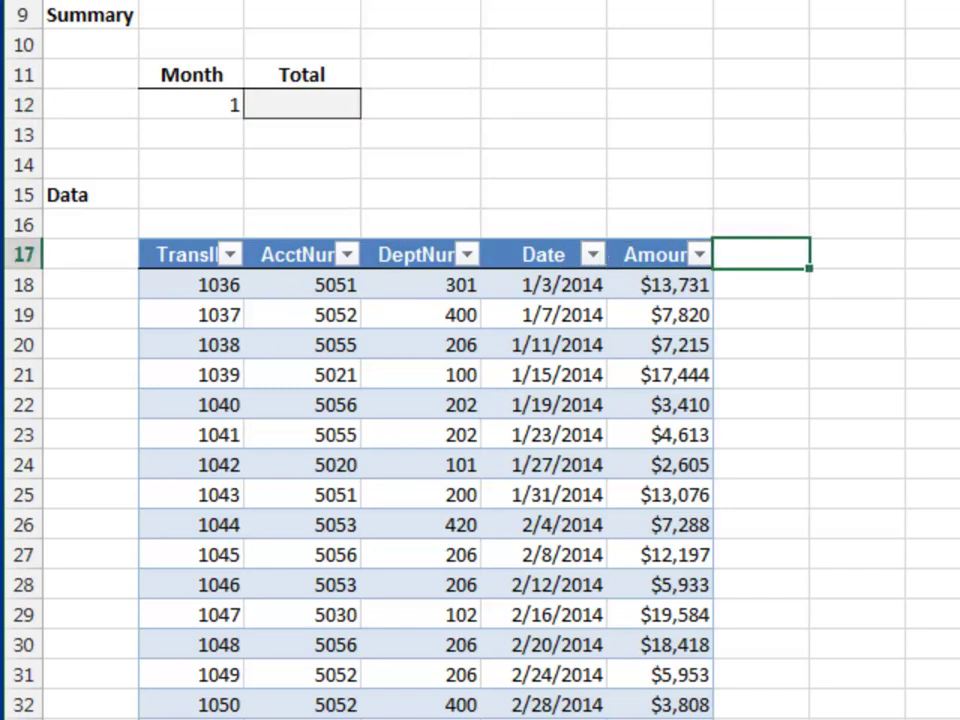
pyautogui.press('Return')
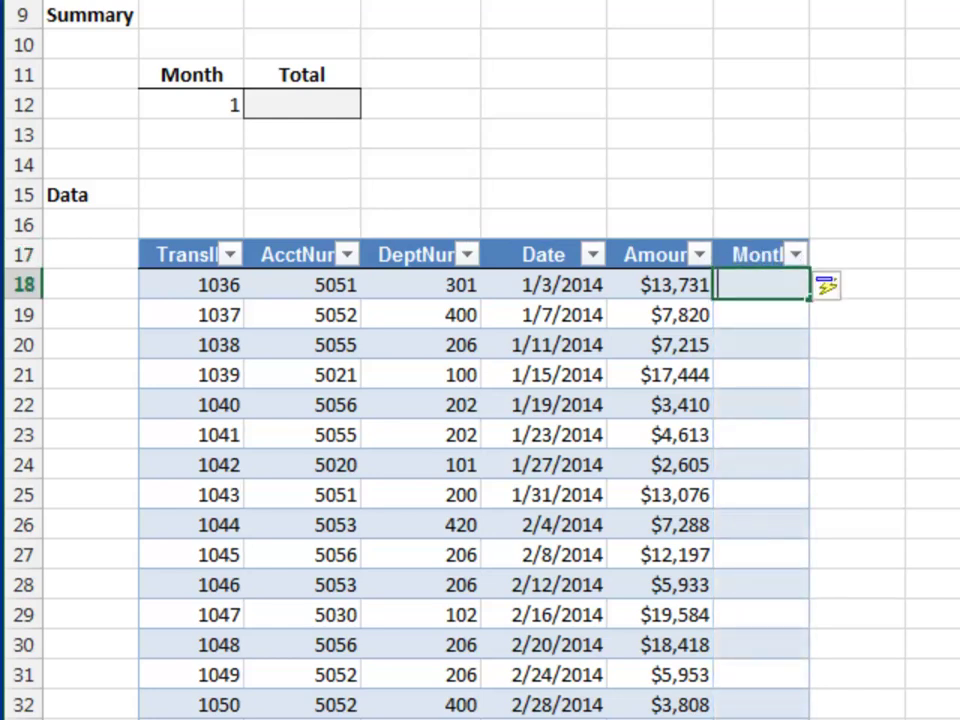
pyautogui.write('=mon')
pyautogui.press('Tab')
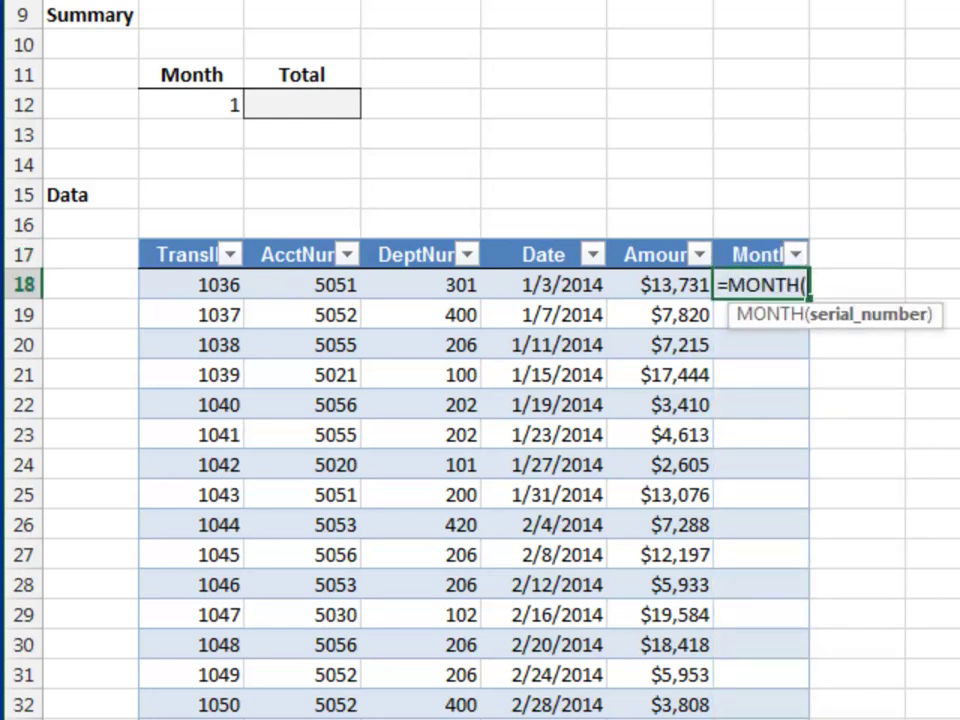
pyautogui.press('Left')
pyautogui.press('Left')
pyautogui.write(')')
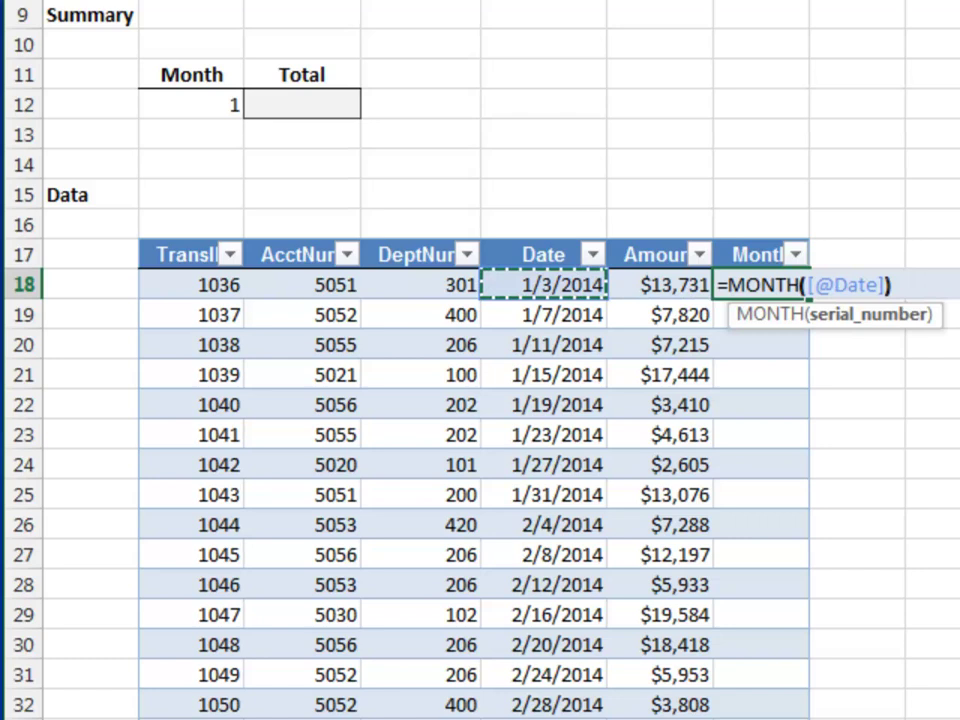
pyautogui.press('Return')
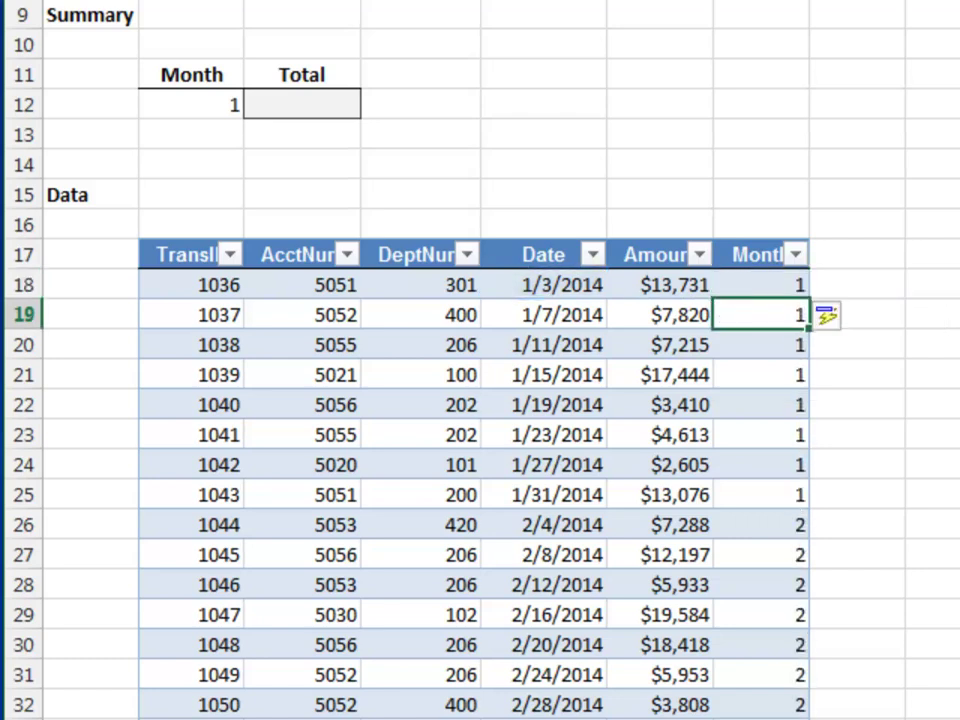
# - Start a SUMIFS in C12 that sums tbl_data[Amount]
pyautogui.press('Left')
pyautogui.press('Left')
pyautogui.press('Left')
pyautogui.press('Left')
pyautogui.press('Up')
pyautogui.press('Up')
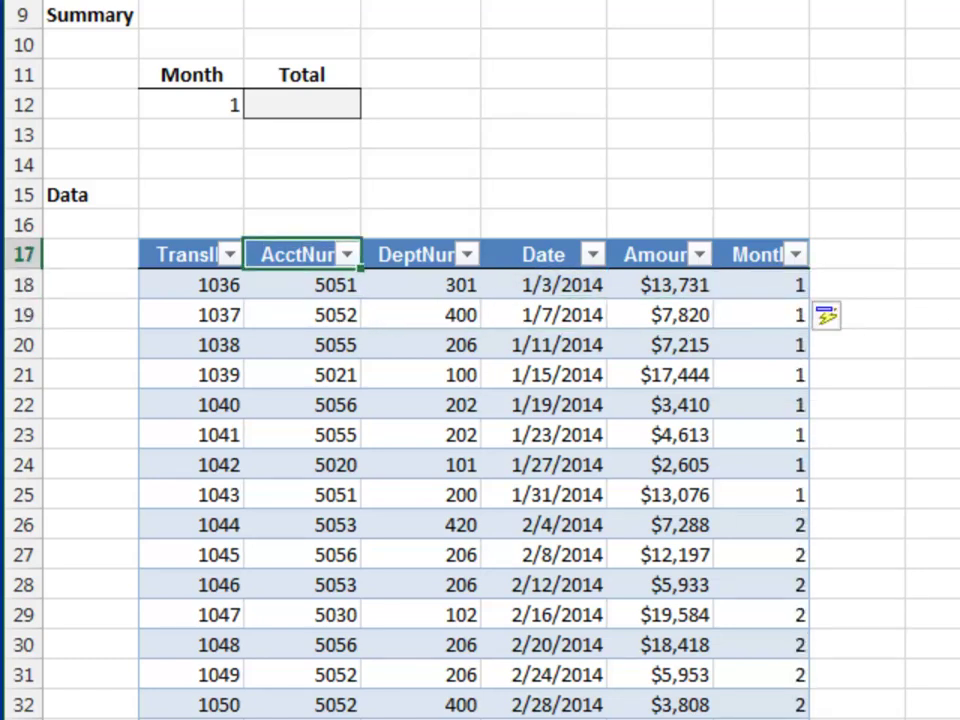
pyautogui.press('Up')
pyautogui.press('Up')
pyautogui.press('Up')
pyautogui.press('Up')
pyautogui.press('Up')
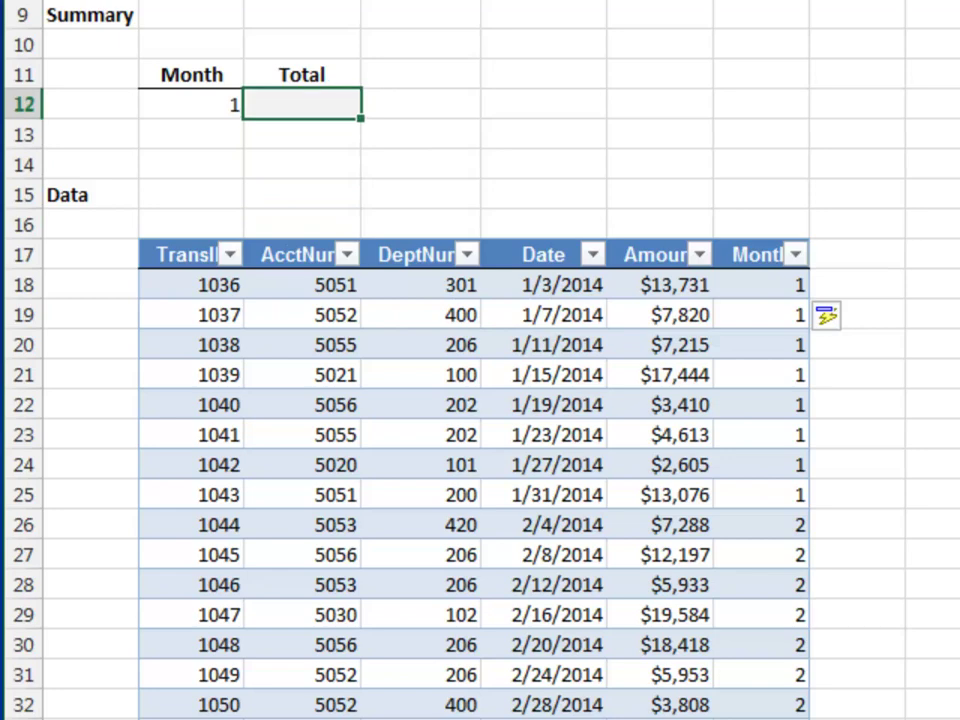
pyautogui.write('sumi')
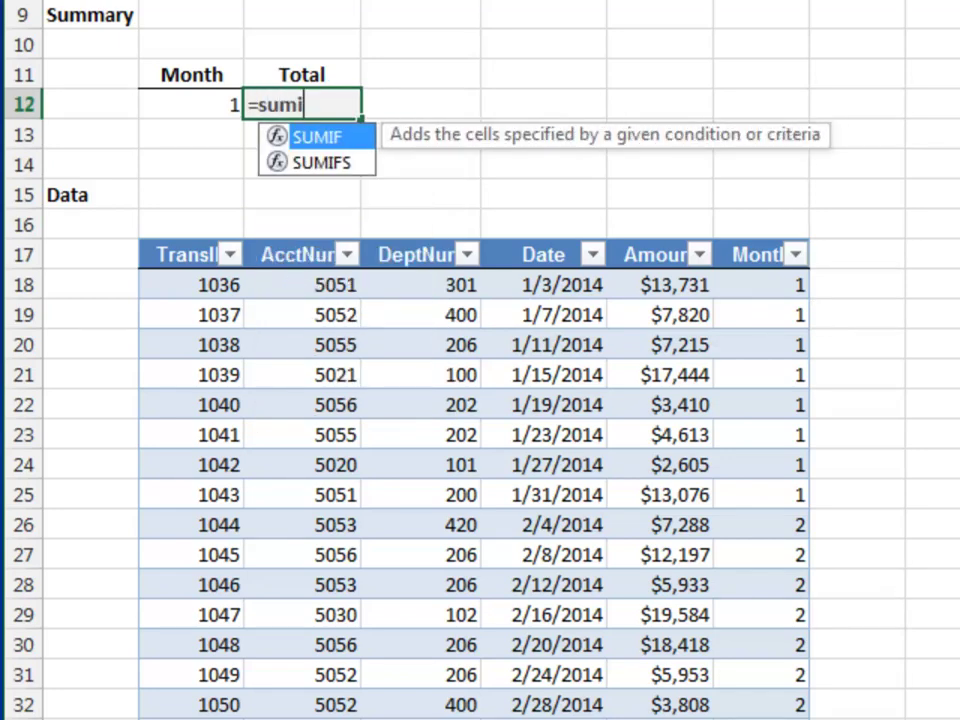
pyautogui.write('fs')
pyautogui.press('Tab')
pyautogui.write('t')
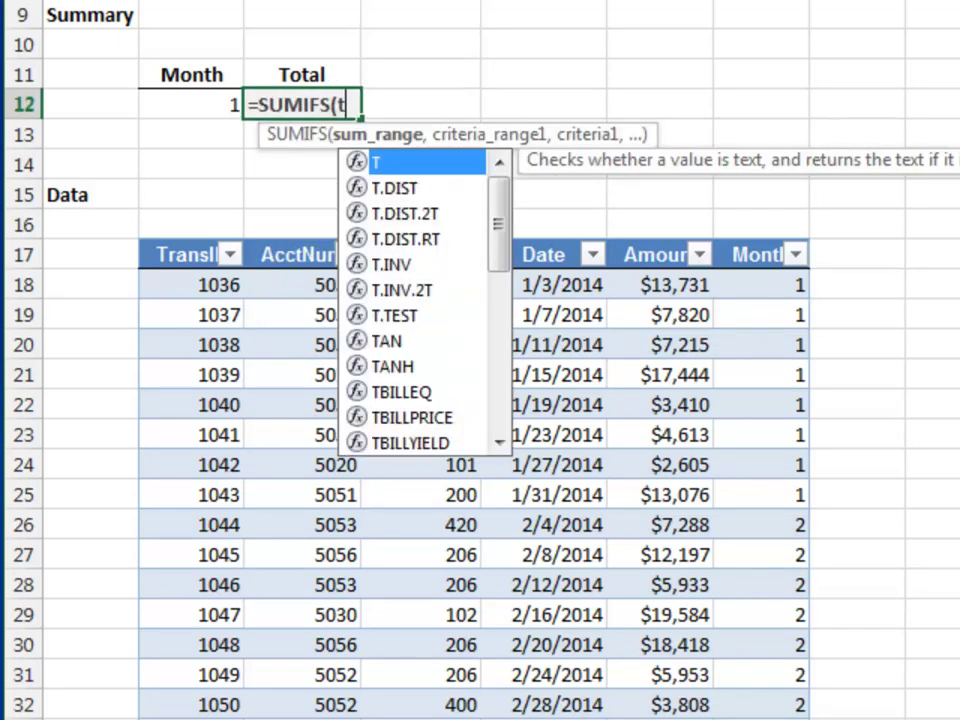
pyautogui.write('bl')
pyautogui.press('Tab')
pyautogui.write('[')
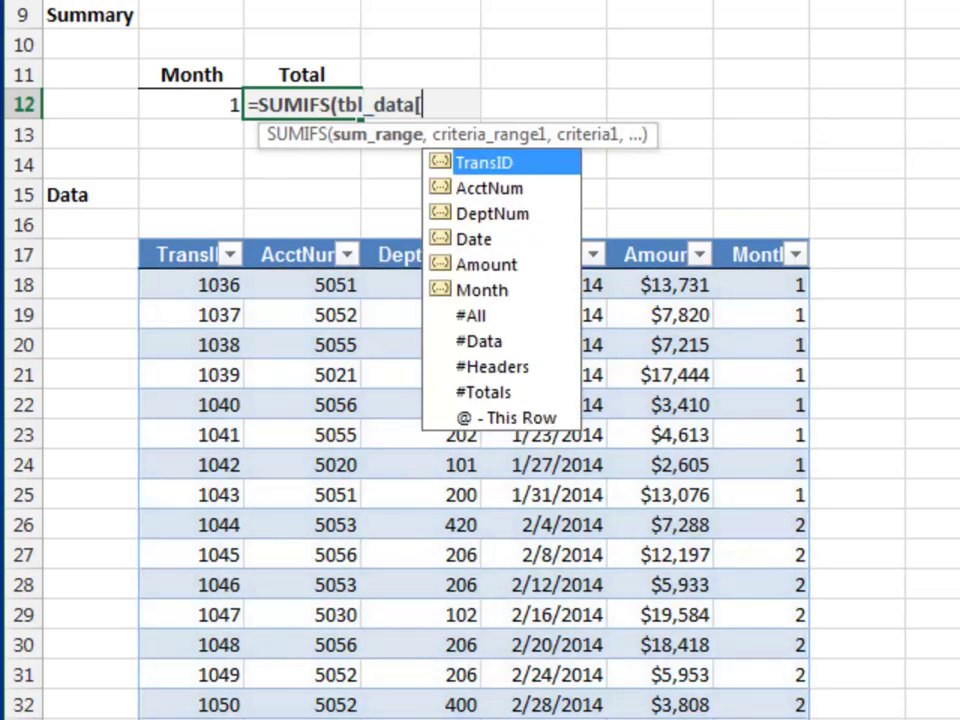
pyautogui.press('Down')
pyautogui.press('Down')
pyautogui.press('Down')
pyautogui.press('Down')
pyautogui.press('Tab')
# - Match tbl_data[Month] against B12 so the month 1 Total reads 69,914
pyautogui.write('],')
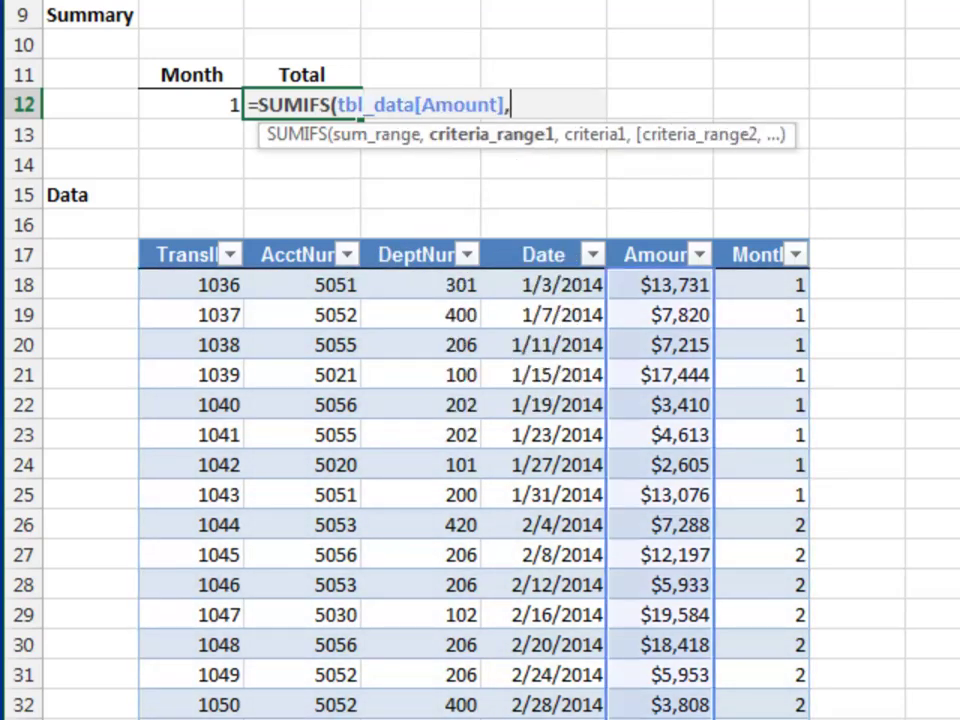
pyautogui.write('tbl')
pyautogui.press('Tab')
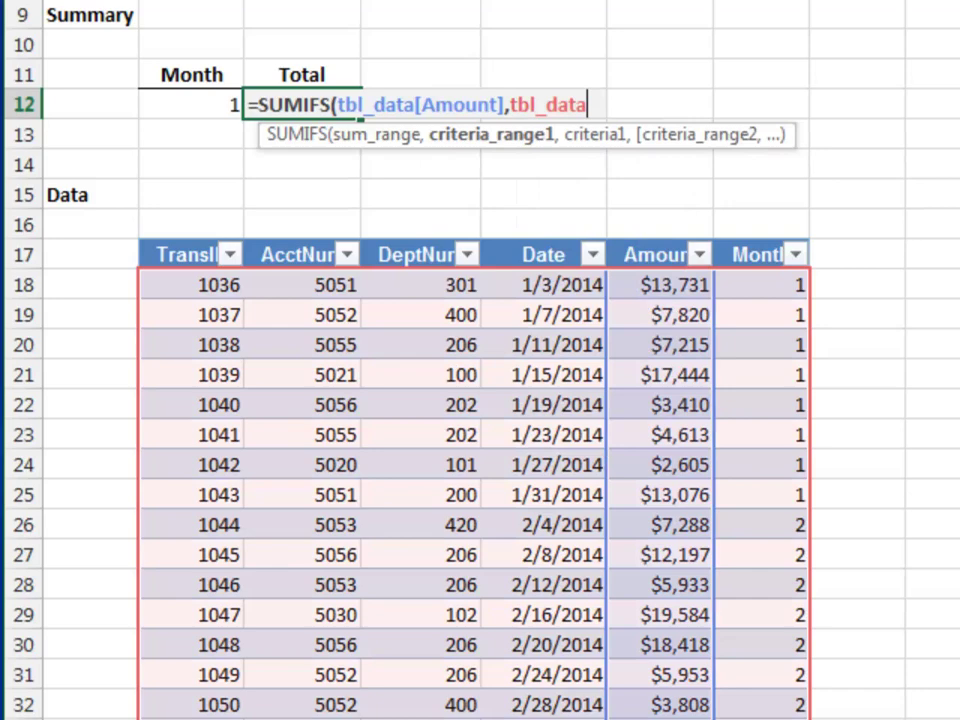
pyautogui.write('[')
pyautogui.press('Down')
pyautogui.press('Down')
pyautogui.press('Down')
pyautogui.press('Down')
pyautogui.press('Tab')
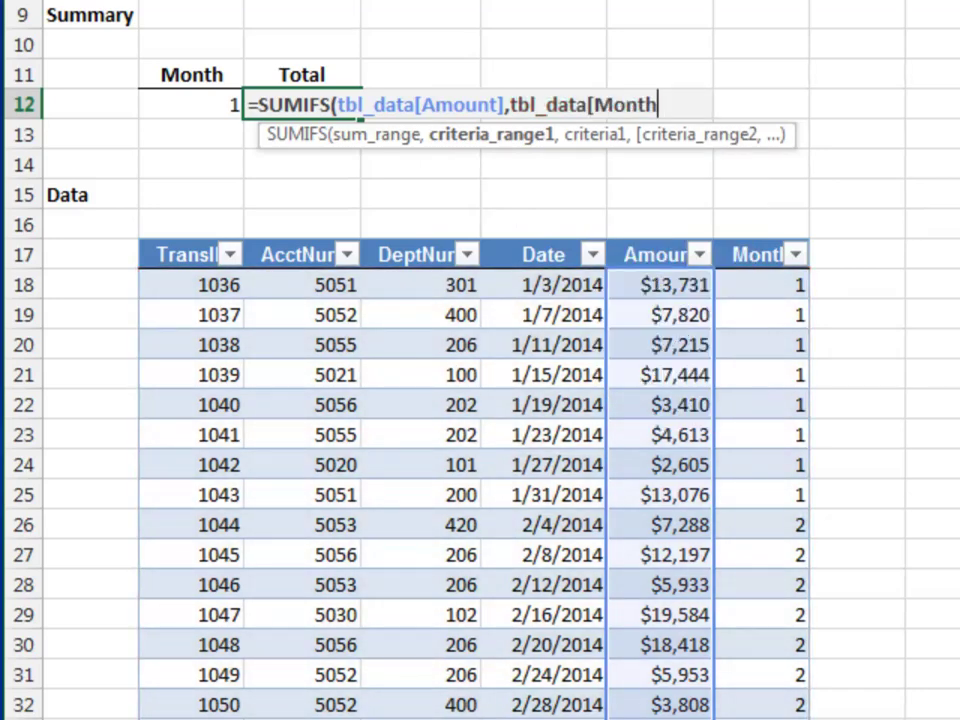
pyautogui.write('],')
pyautogui.press('Left')
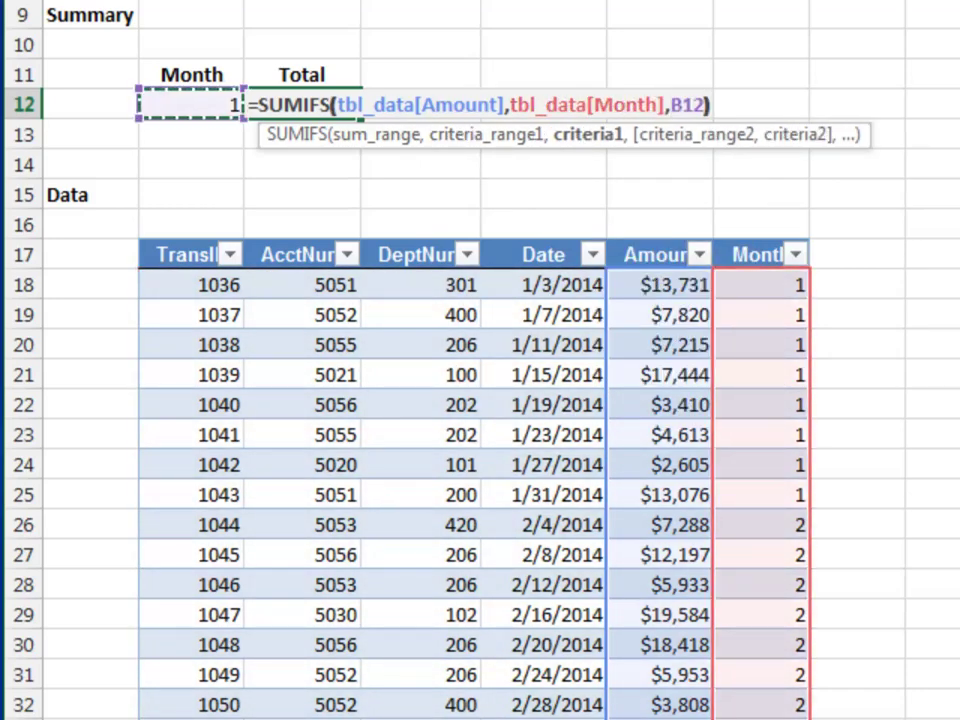
pyautogui.press('Return')
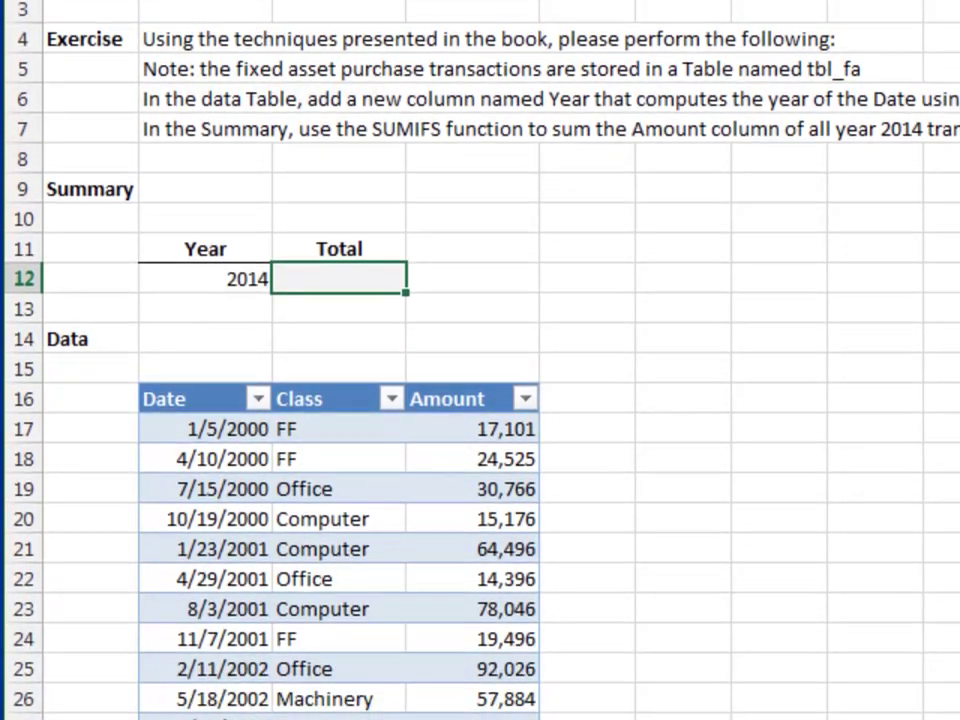
pyautogui.press('Down')
pyautogui.press('Down')
pyautogui.press('Down')
pyautogui.press('Right')
pyautogui.press('Right')
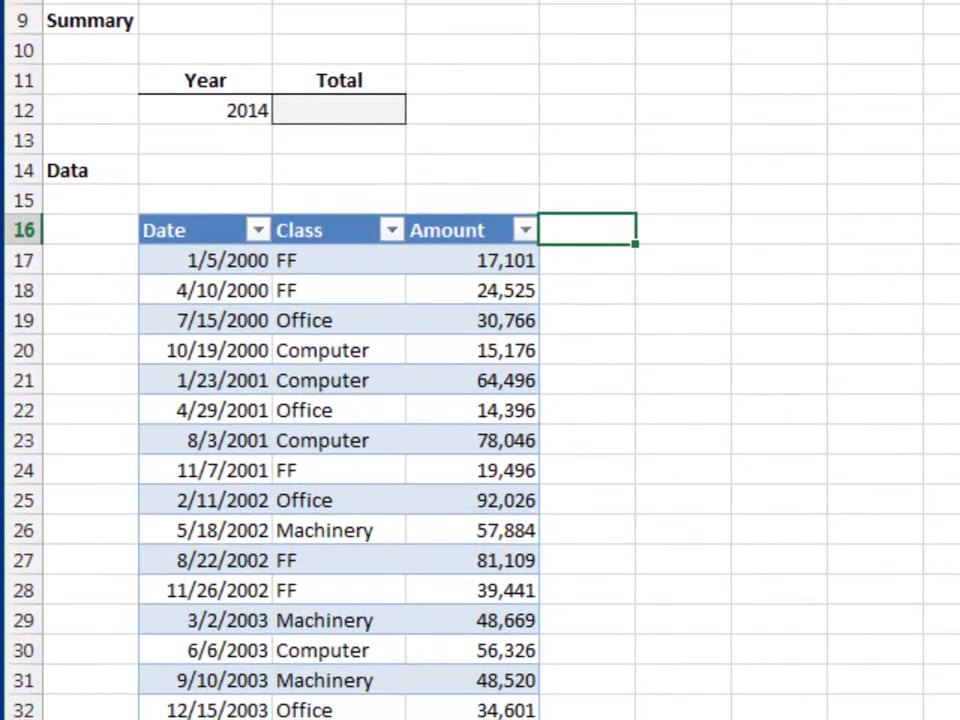
pyautogui.write('Year')
pyautogui.press('Return')
pyautogui.write('=')
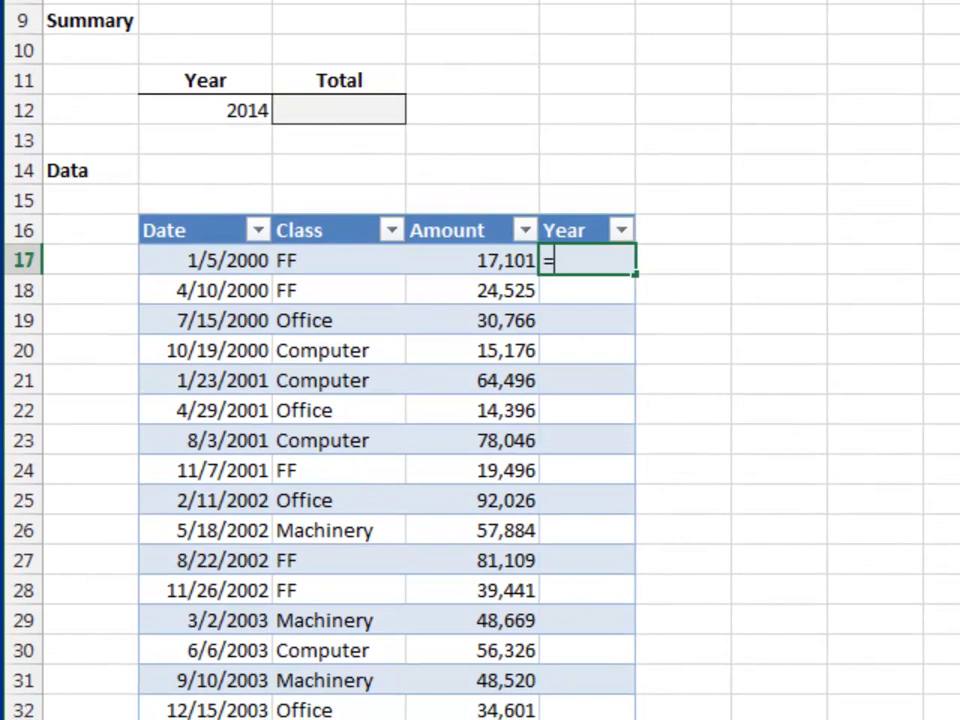
pyautogui.write('year')
pyautogui.press('Tab')
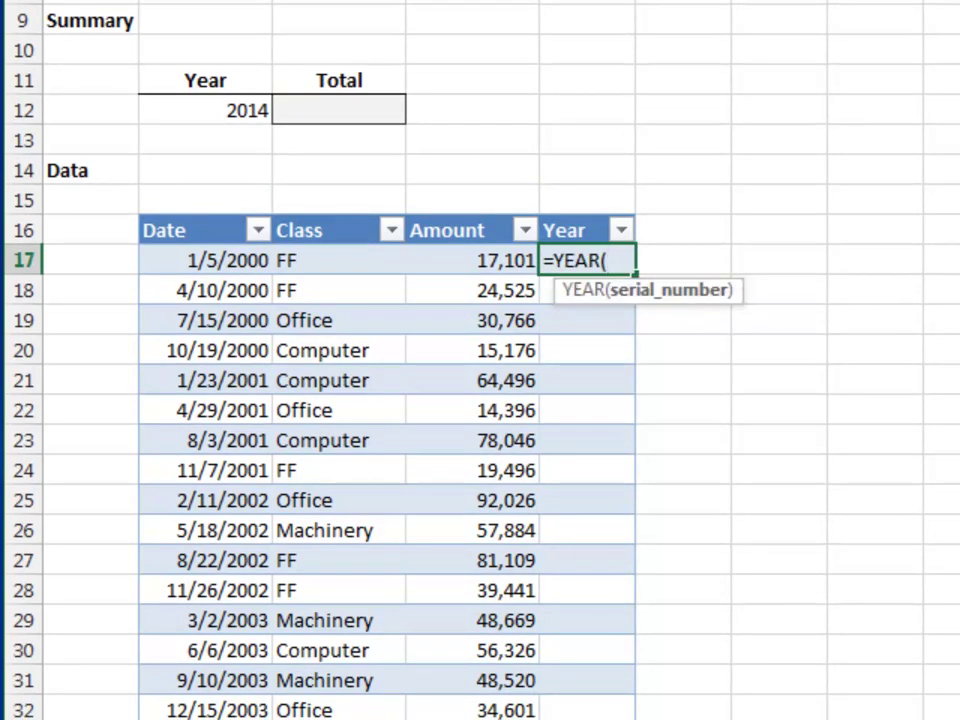
pyautogui.press('Left')
pyautogui.press('Left')
pyautogui.press('Left')
pyautogui.write(')')
pyautogui.press('Return')
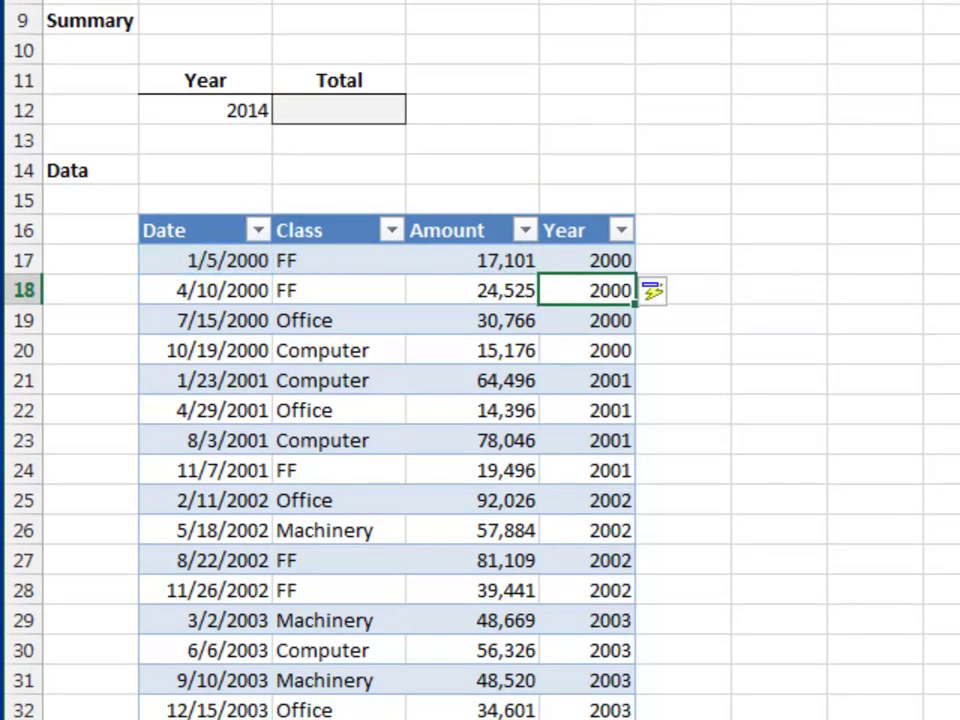
# - Start a SUMIFS in C12 that sums tbl_fa[Amount]
pyautogui.press('Left')
pyautogui.press('Left')
pyautogui.press('Up')
pyautogui.press('Up')
pyautogui.press('Up')
pyautogui.press('Up')
pyautogui.press('Up')
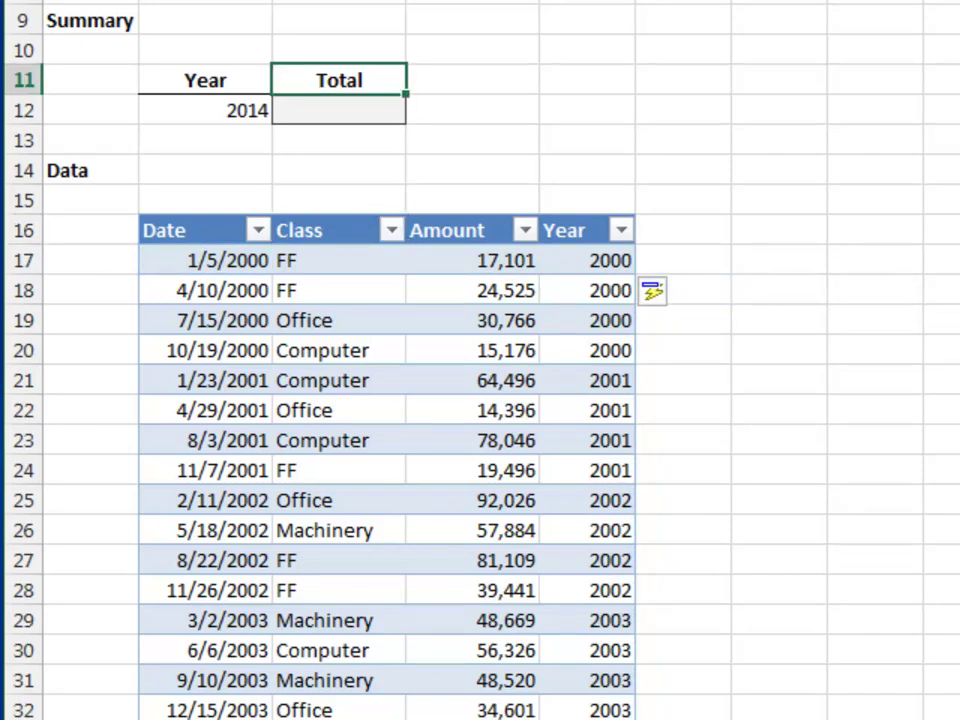
pyautogui.press('Down')
pyautogui.write('=sumifs')
pyautogui.press('Tab')
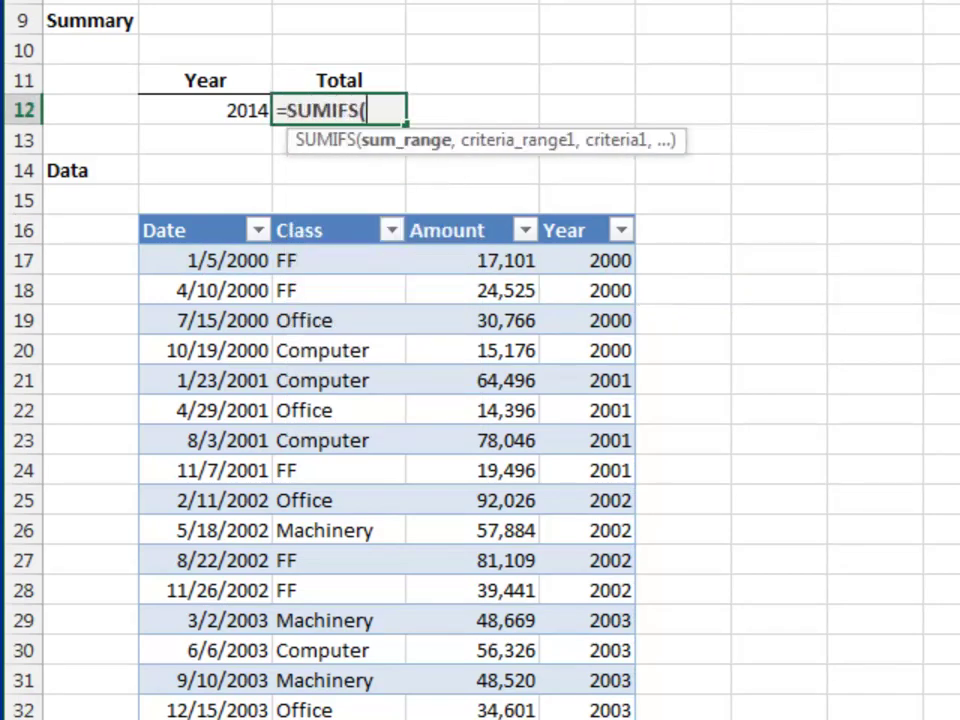
pyautogui.write('tbl')
pyautogui.press('Down')
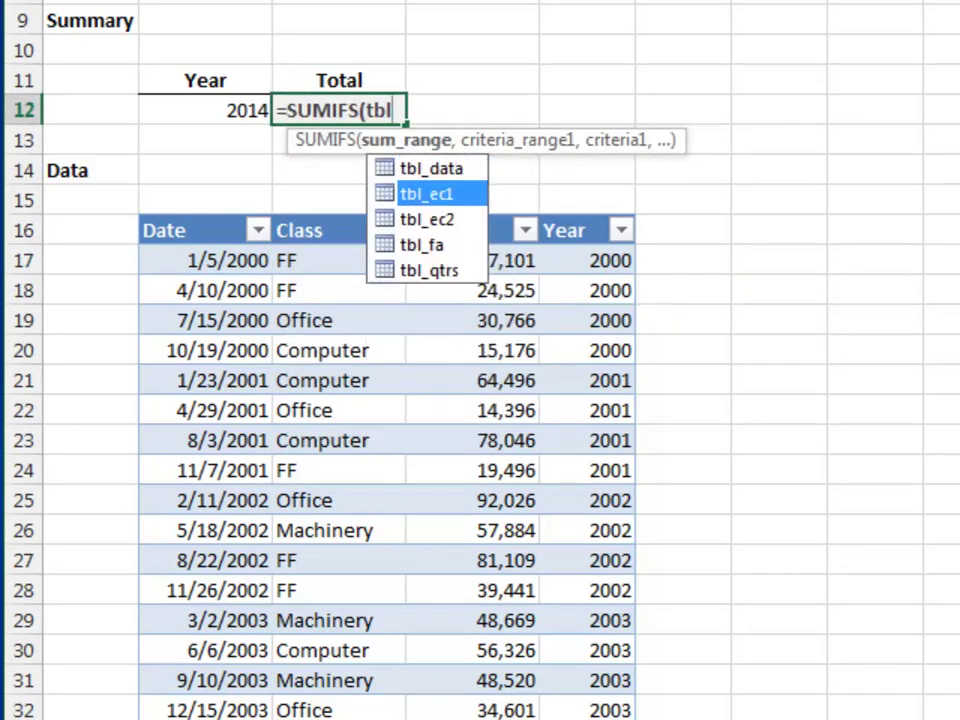
pyautogui.press('Down')
pyautogui.press('Down')
pyautogui.press('Tab')
pyautogui.write('[')
pyautogui.press('Down')
pyautogui.press('Down')
pyautogui.press('Tab')
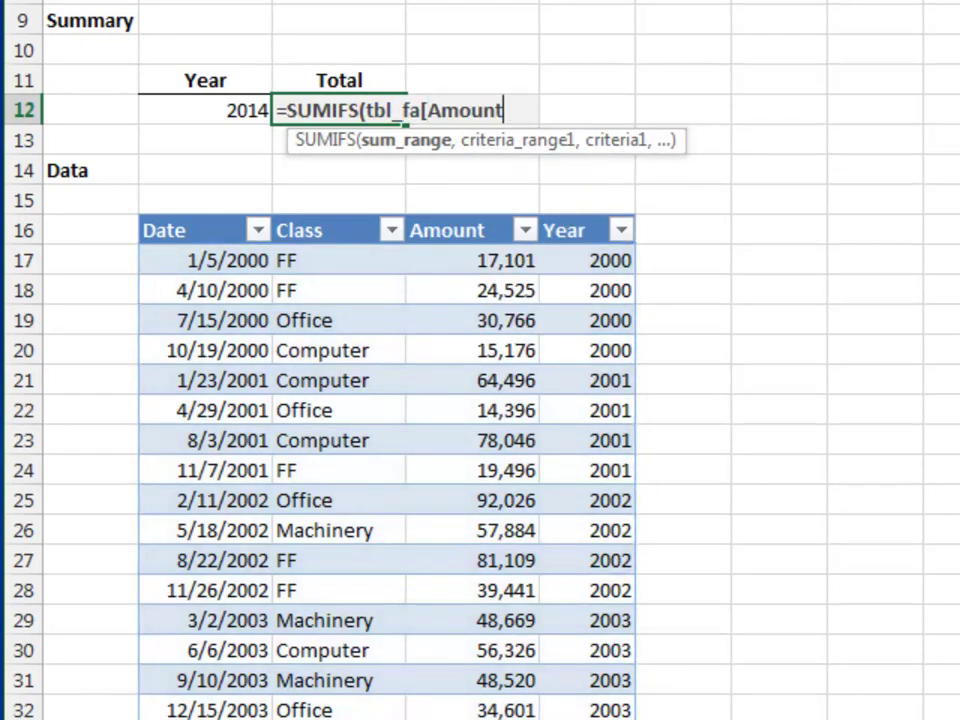
# - Match tbl_fa[Year] against B12 so the 2014 Total reads 79,646
pyautogui.write('],tbl')
pyautogui.press('Down')
pyautogui.press('Down')
pyautogui.press('Down')
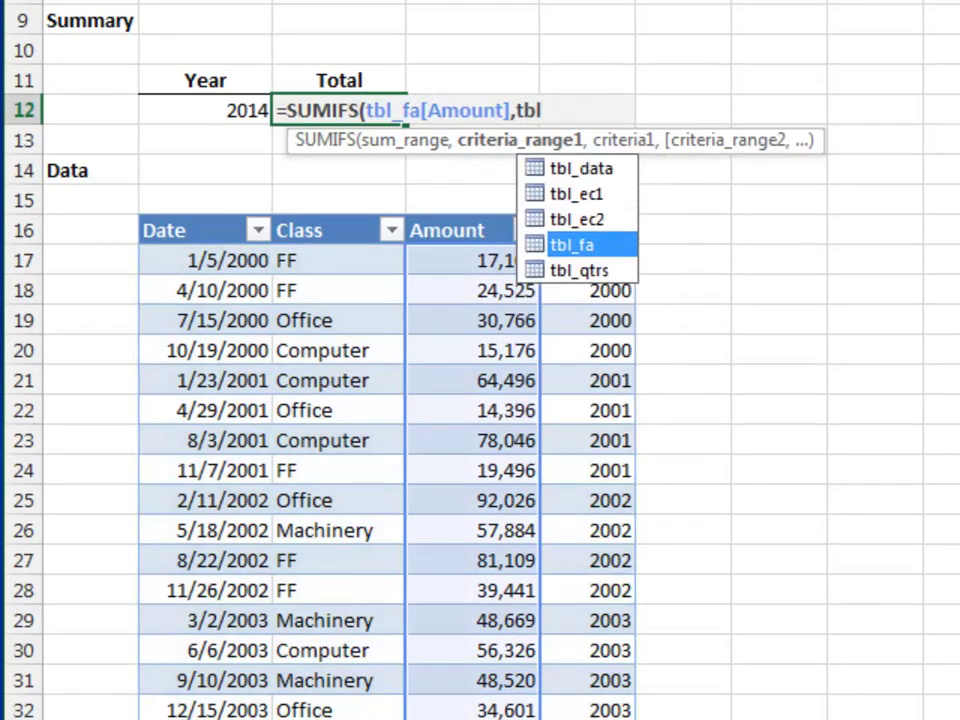
pyautogui.press('Tab')
pyautogui.write('[')
pyautogui.press('Down')
pyautogui.press('Down')
pyautogui.press('Down')
pyautogui.press('Tab')
pyautogui.write(']')
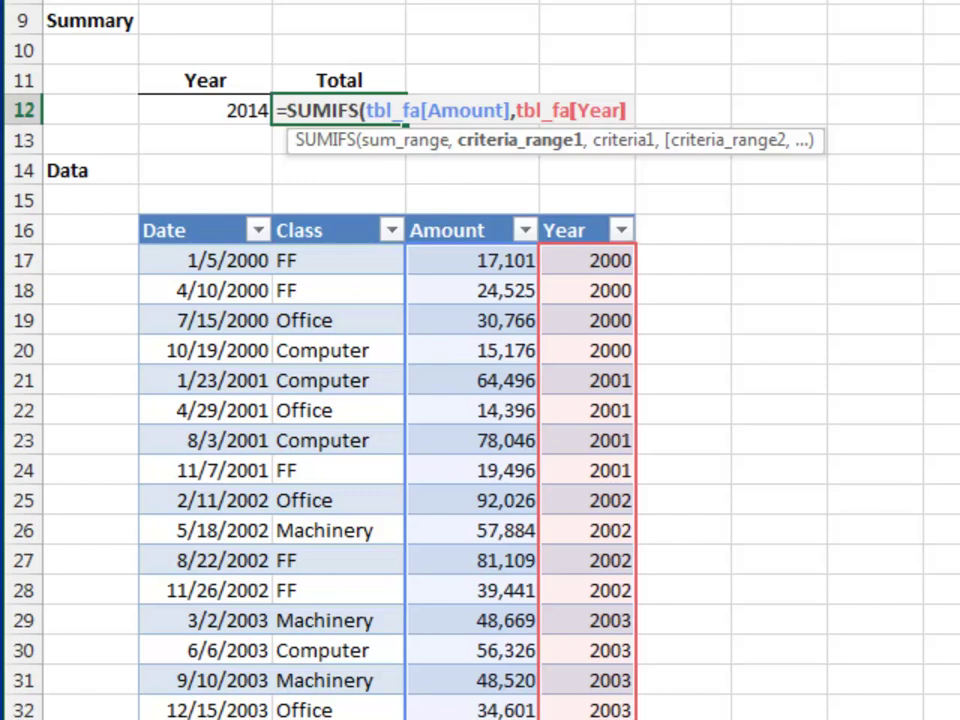
pyautogui.write(',')
pyautogui.press('Left')
pyautogui.write(')')
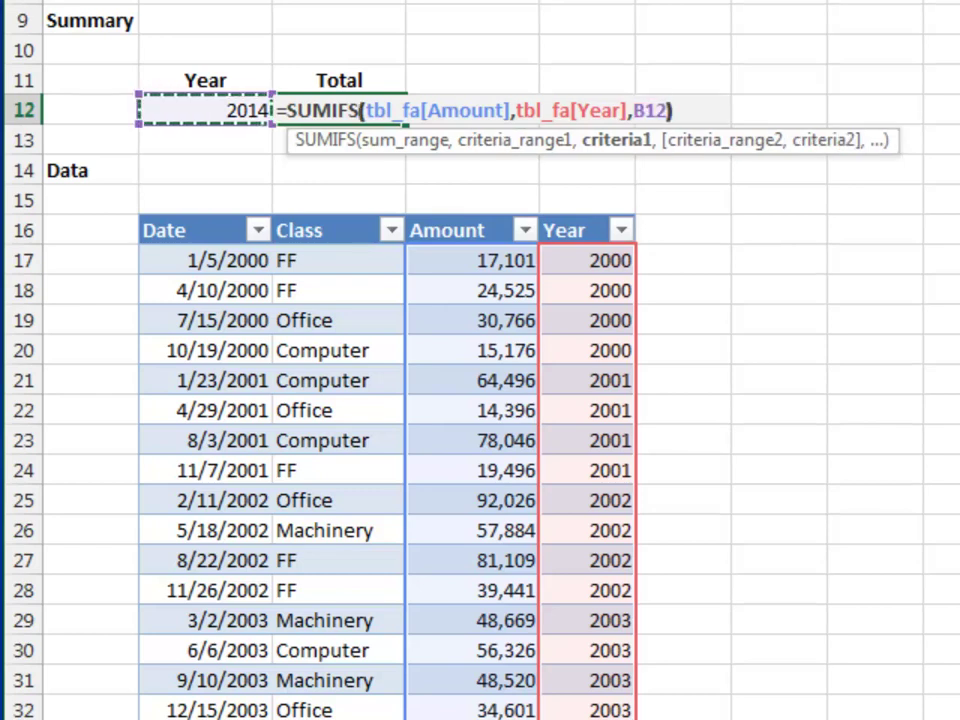
pyautogui.press('Return')
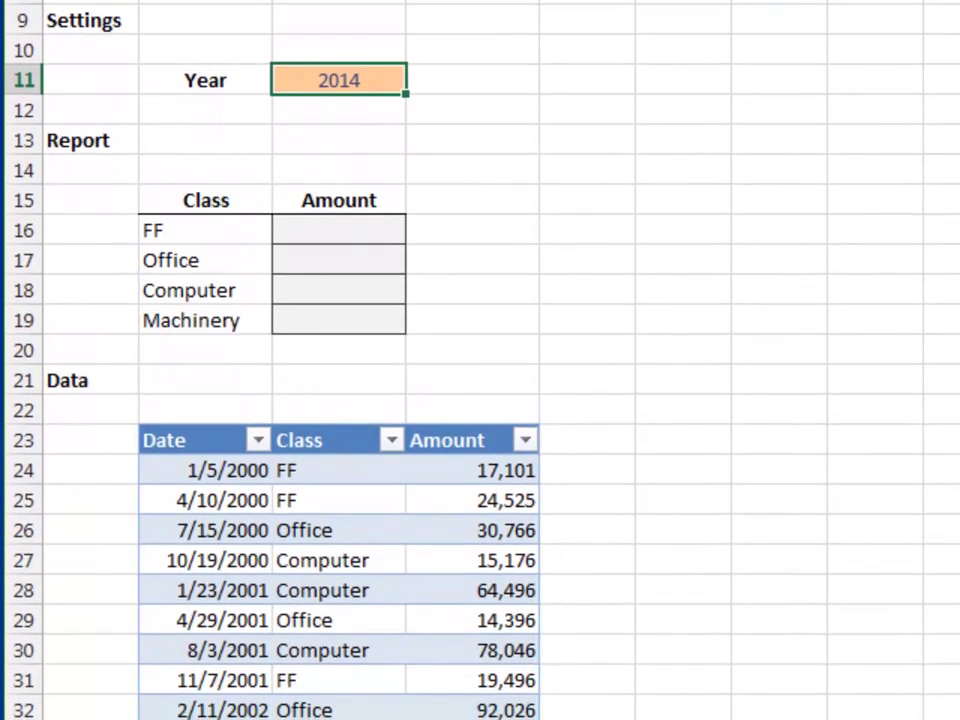
pyautogui.press('Down')
pyautogui.press('Down')
pyautogui.press('Down')
pyautogui.press('Down')
pyautogui.press('Right')
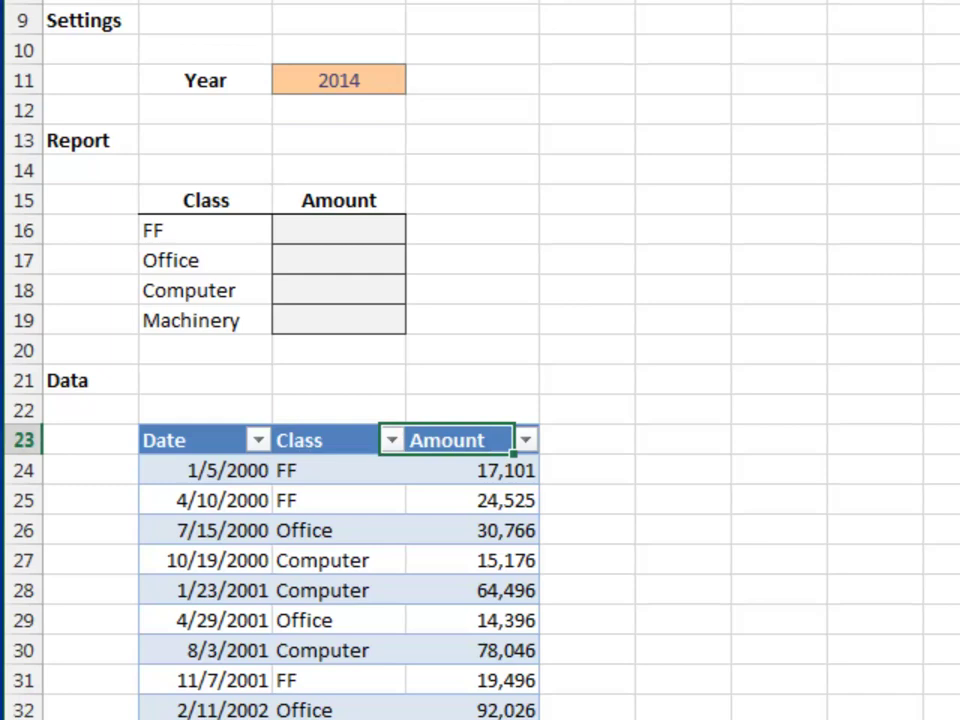
pyautogui.press('Right')
pyautogui.write('r')
pyautogui.press('Return')
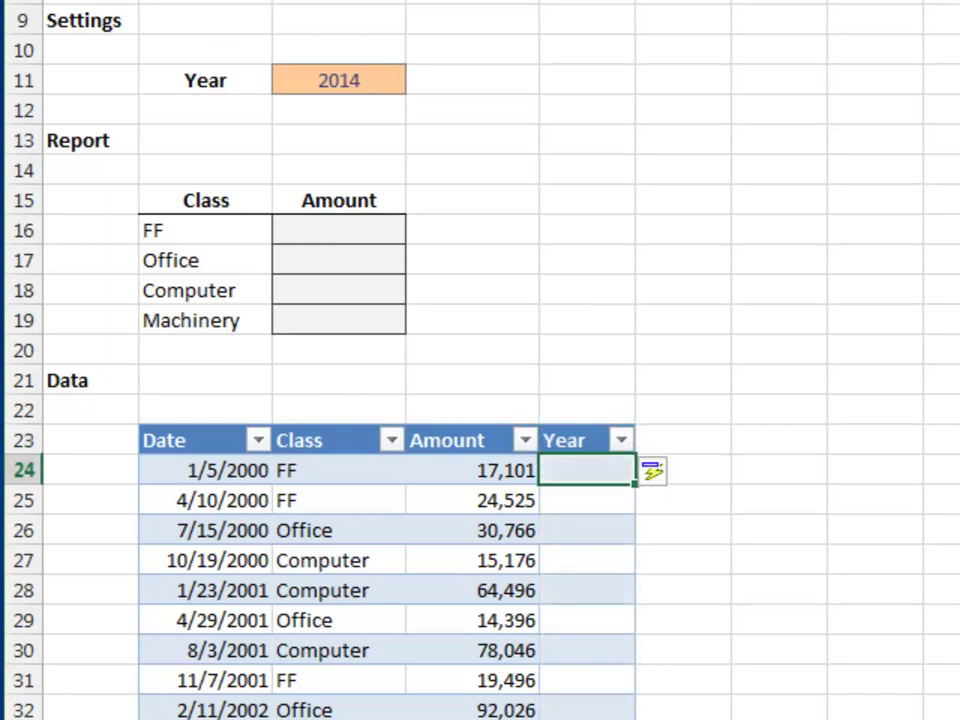
pyautogui.write('=year')
pyautogui.press('Tab')
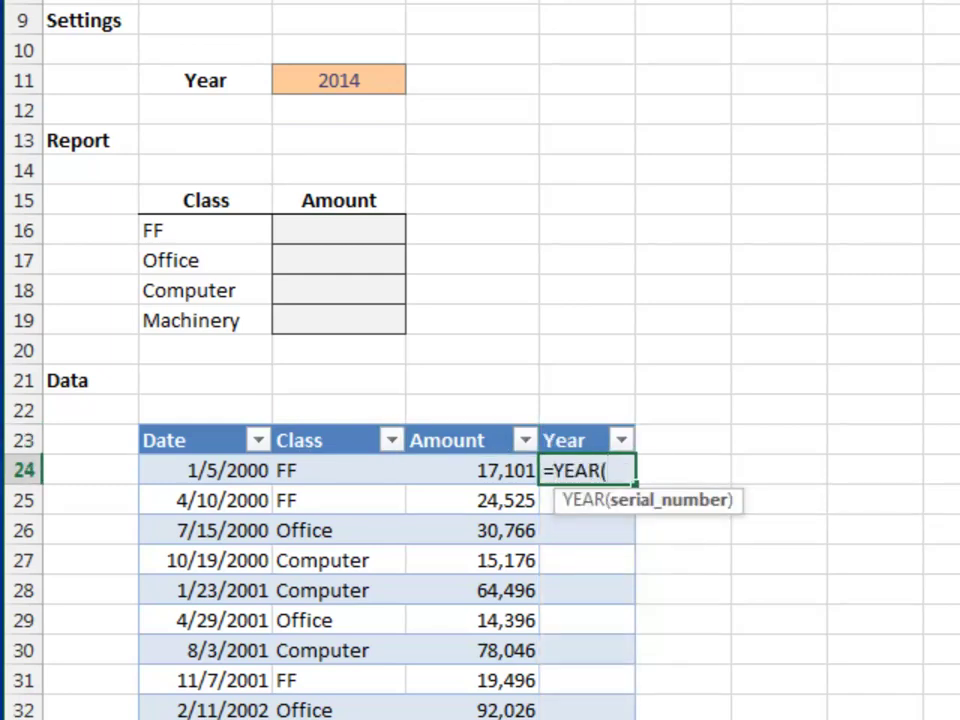
pyautogui.press('Left')
pyautogui.press('Left')
pyautogui.press('Left')
pyautogui.write(')')
pyautogui.press('Return')
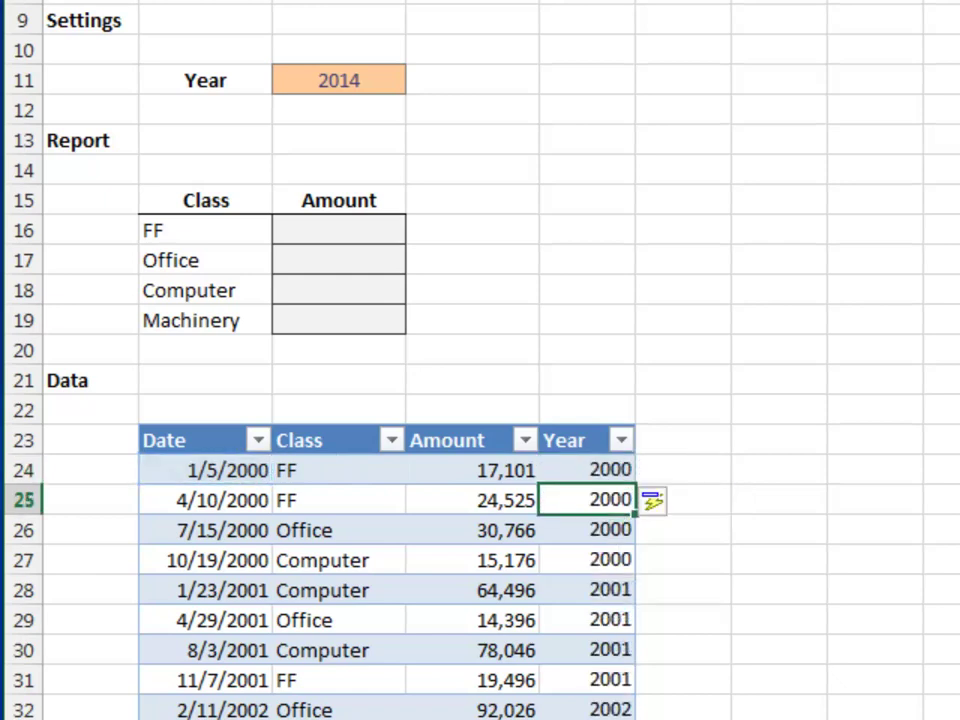
pyautogui.press('Left')
pyautogui.press('Up')
pyautogui.press('Up')
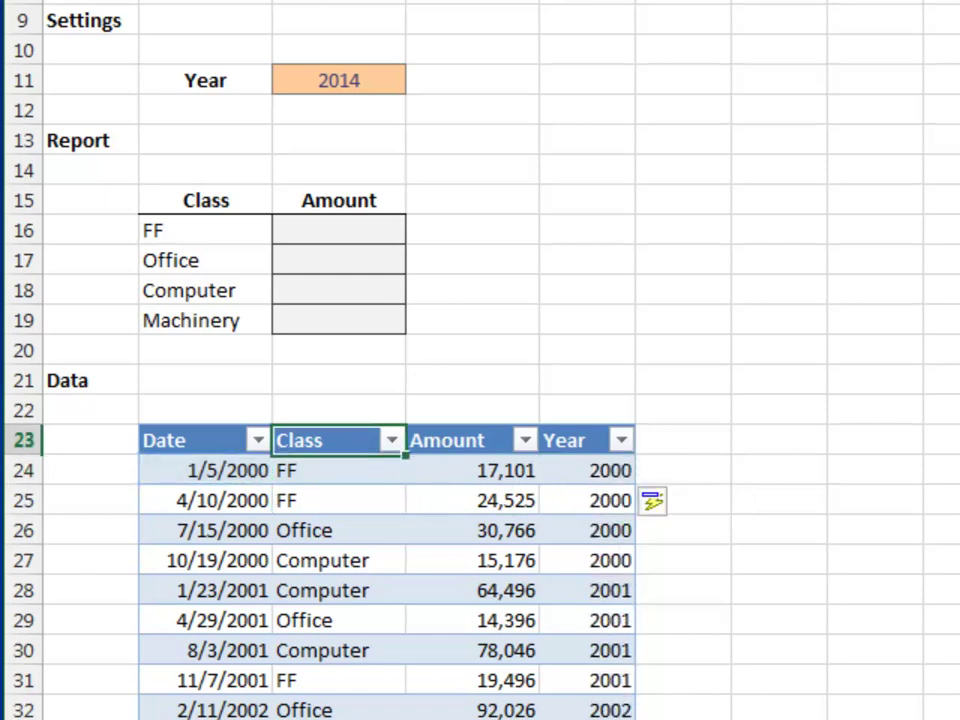
# - Start a SUMIFS in C16 that sums tbl_ec1[Amount]
pyautogui.press('Up')
pyautogui.press('Up')
pyautogui.press('Up')
pyautogui.press('Up')
pyautogui.press('Up')
pyautogui.press('Up')
pyautogui.press('Up')
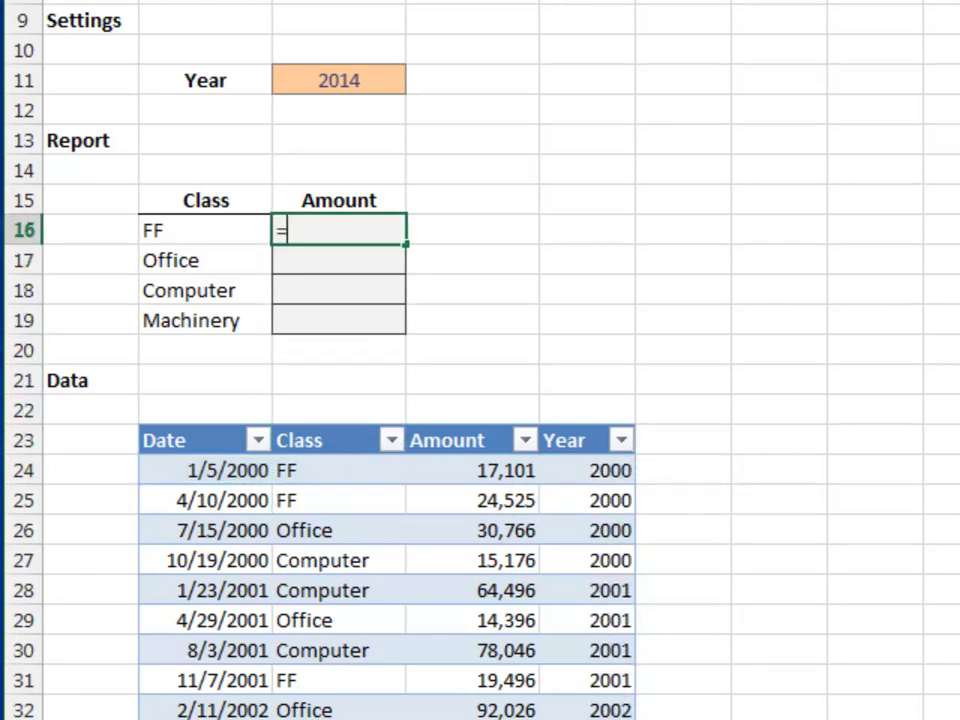
pyautogui.write('sumi')
pyautogui.write('s')
pyautogui.press('Tab')
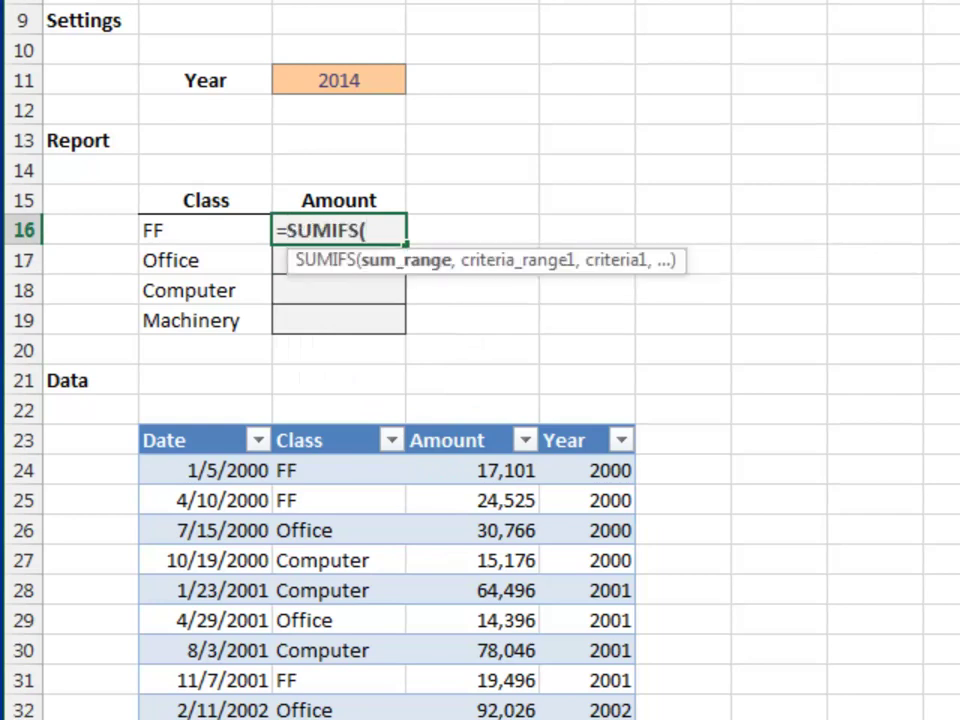
pyautogui.write('tbl')
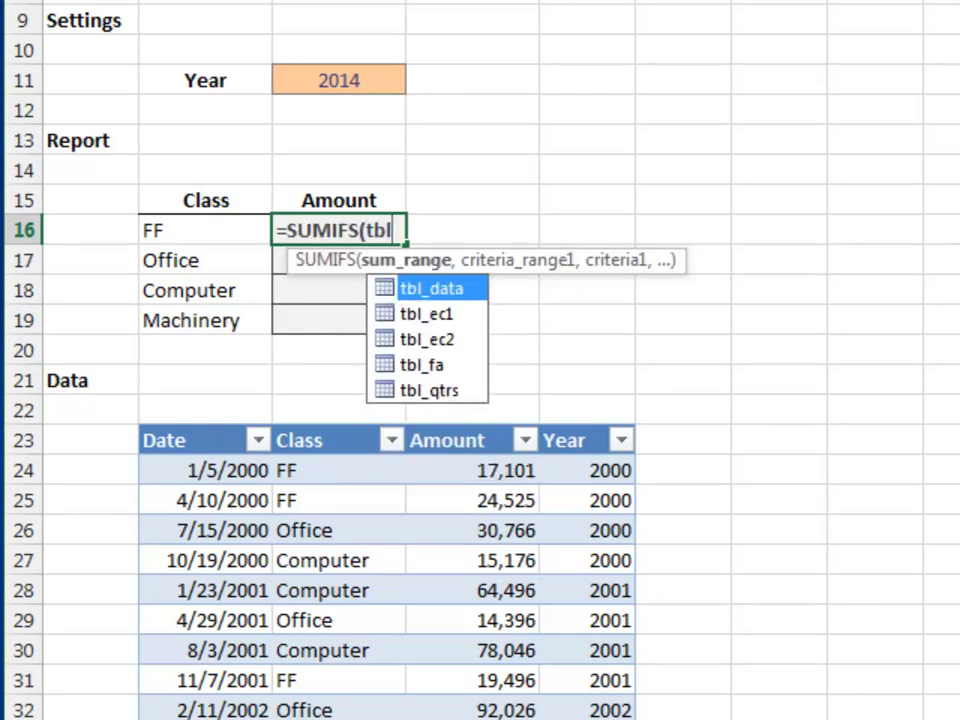
pyautogui.press('Down')
pyautogui.press('Tab')
pyautogui.write('[')
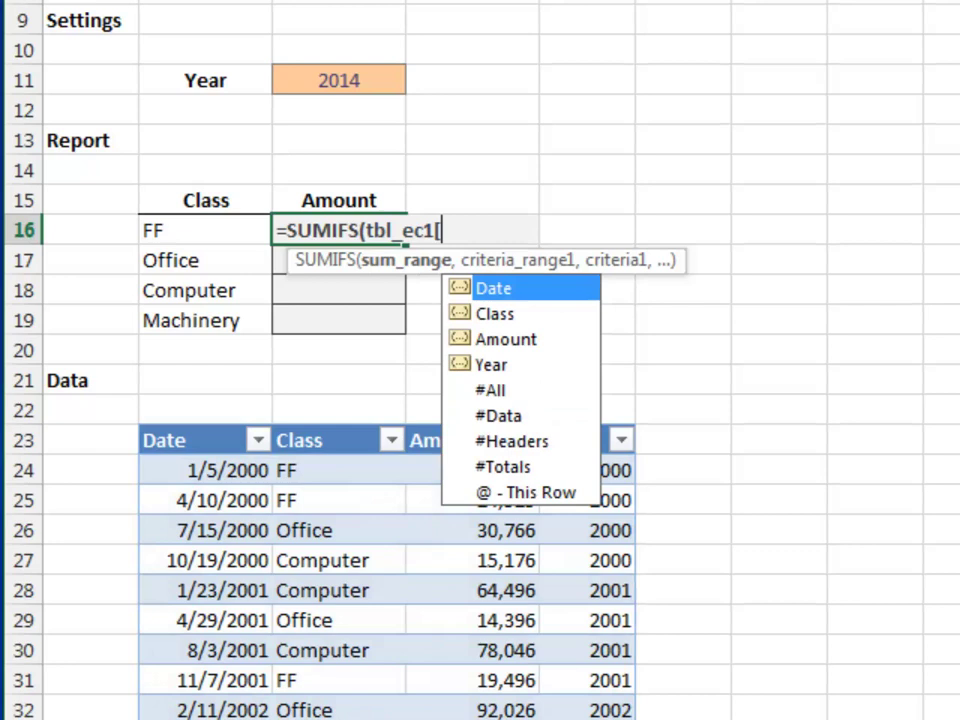
pyautogui.press('Down')
# - Add tbl_ec1[Class] matched against B16 as the first criterion
pyautogui.press('Down')
pyautogui.press('Tab')
pyautogui.write(',t')
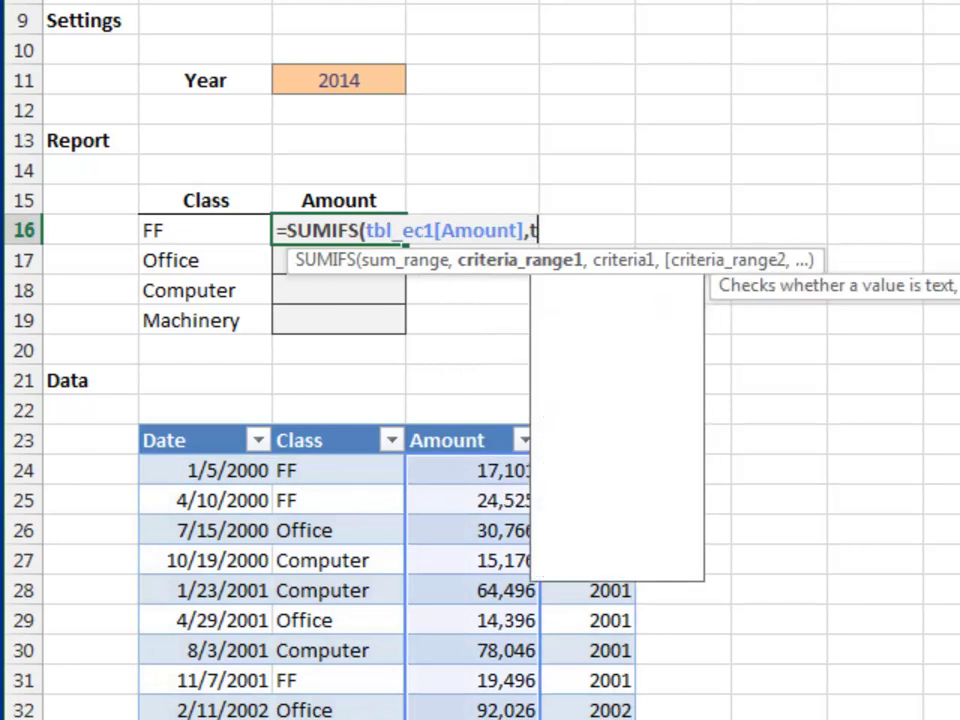
pyautogui.write('bl')
pyautogui.press('Down')
pyautogui.press('Tab')
pyautogui.write('[')
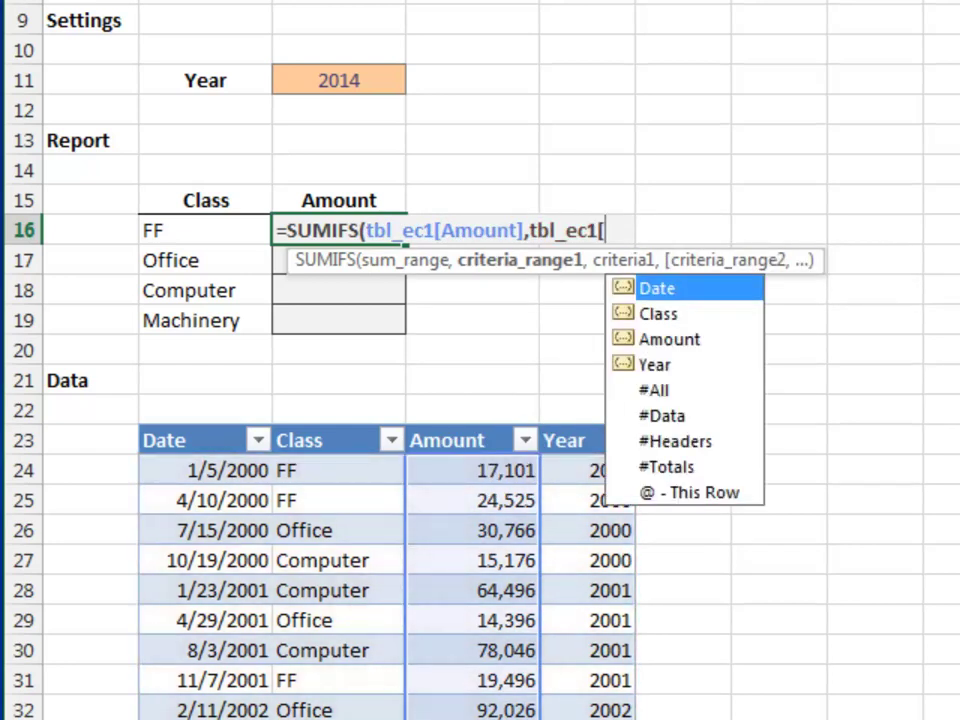
pyautogui.press('Down')
pyautogui.press('Tab')
pyautogui.write(',')
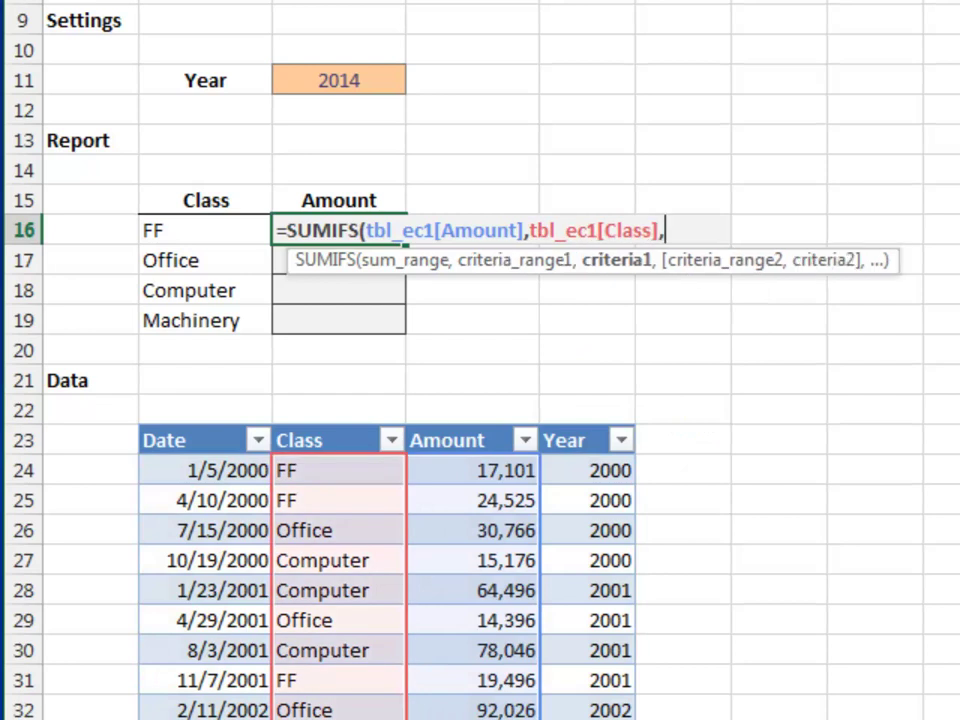
pyautogui.press('Left')
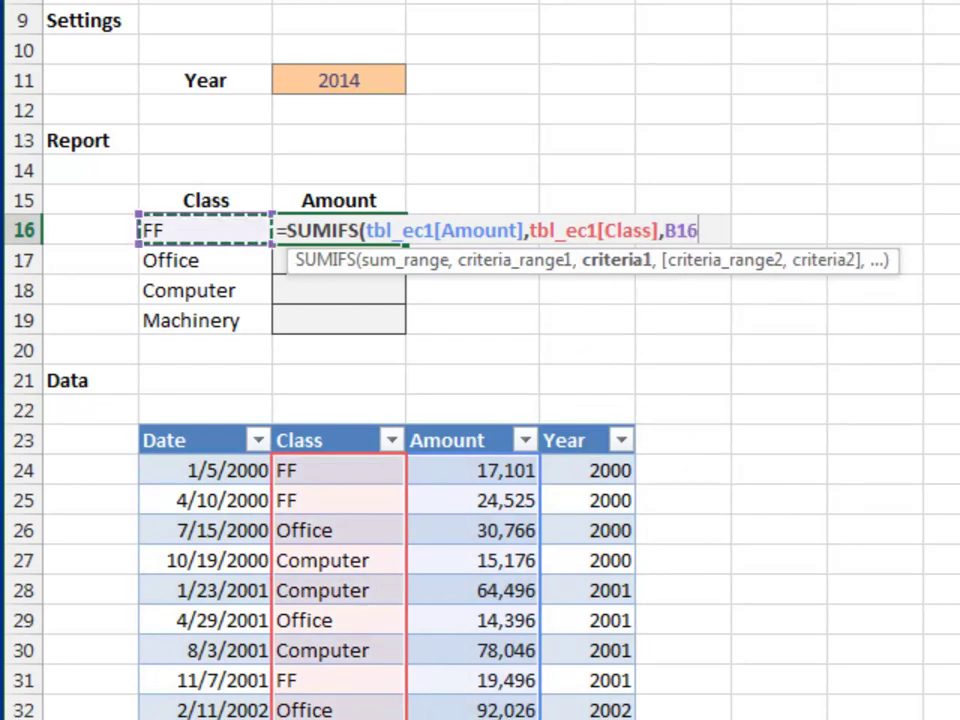
# - Add tbl_ec1[Year] matched against absolute $C$11 as the second criterion
pyautogui.write(',tbl')
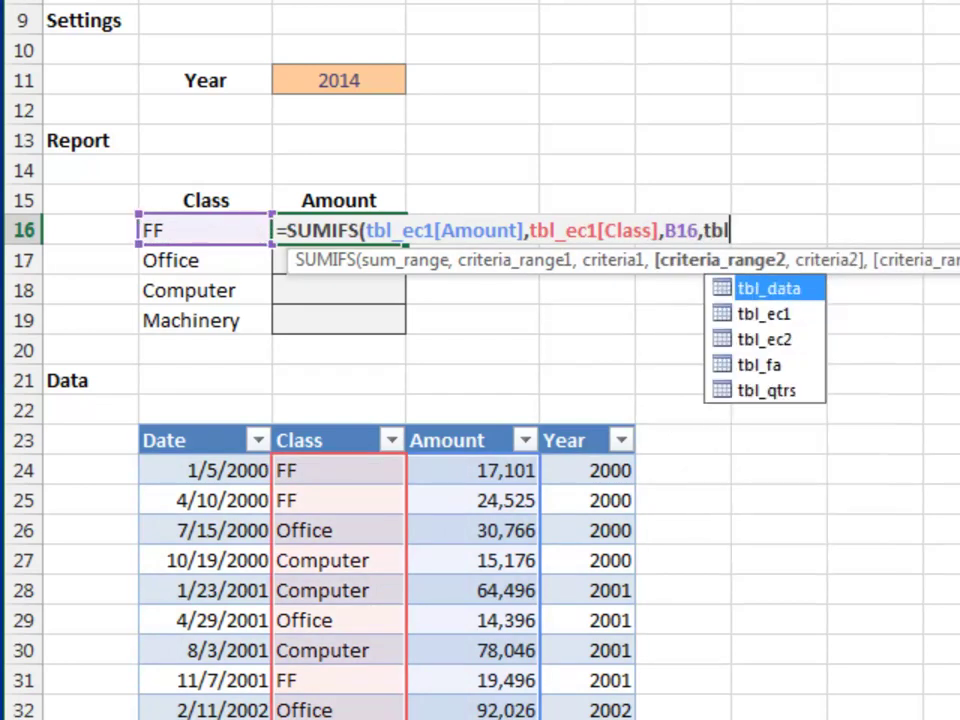
pyautogui.press('Down')
pyautogui.press('Tab')
pyautogui.write('[')
pyautogui.press('Down')
pyautogui.press('Down')
pyautogui.press('Down')
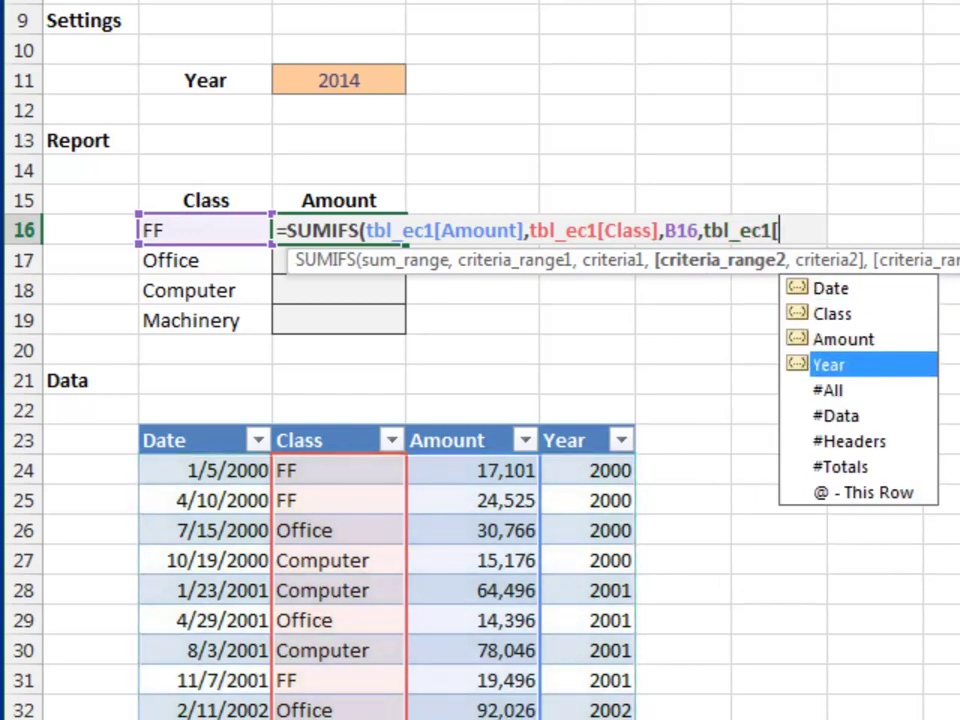
pyautogui.press('Tab')
pyautogui.write(',')
pyautogui.press('Up')
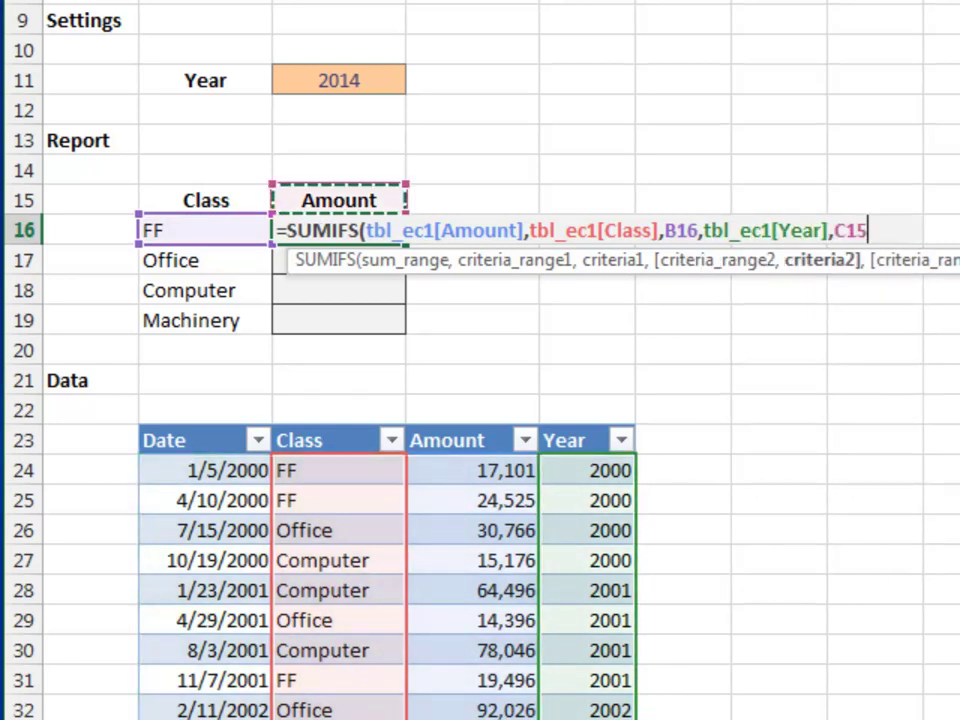
pyautogui.press('Up')
pyautogui.press('Up')
pyautogui.press('Up')
pyautogui.press('Up')
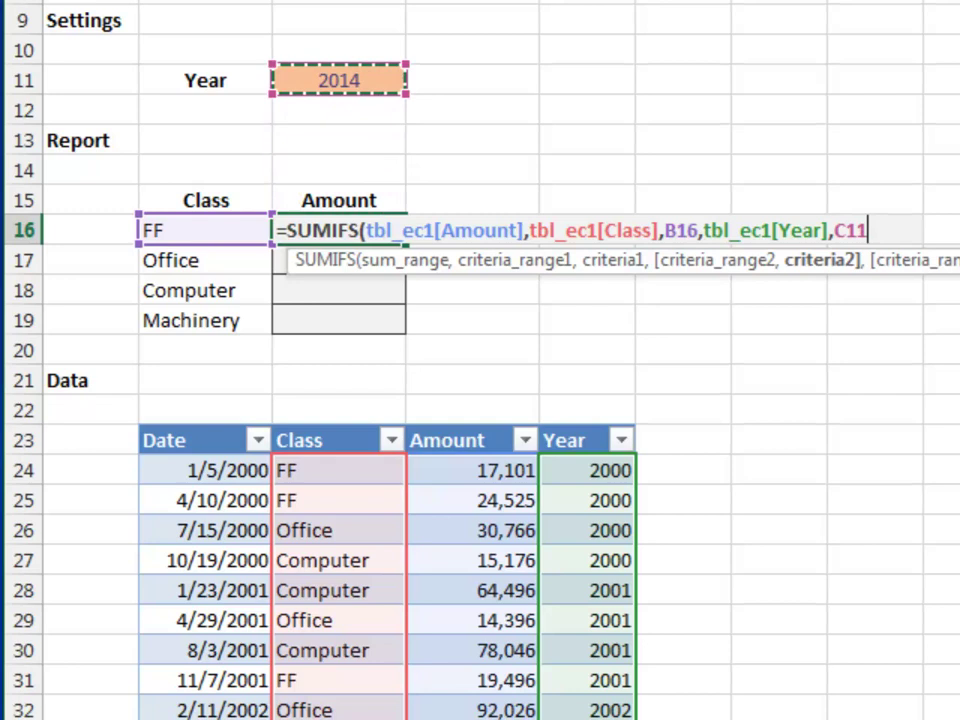
pyautogui.press('F4')
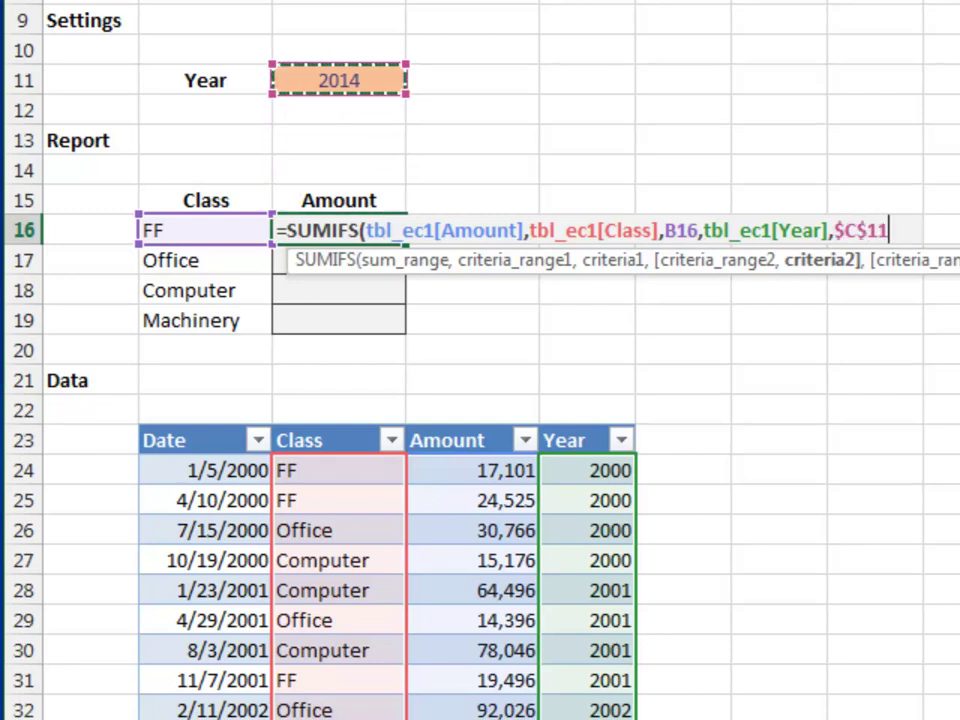
pyautogui.write(')')
pyautogui.press('Return')
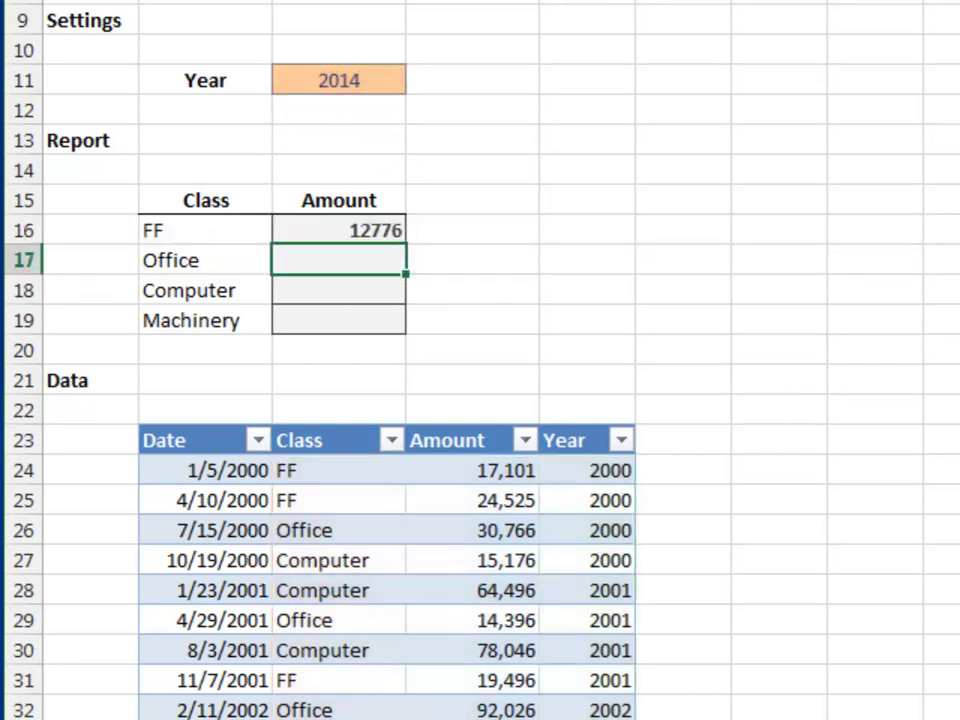
# - Fill the formula down C16:C19 for FF, Office, Computer and Machinery
pyautogui.press('Up')
pyautogui.hotkey('shift', 'Down')
pyautogui.hotkey('shift', 'Down')
pyautogui.hotkey('shift', 'Down')
pyautogui.hotkey('ctrl', 'd')
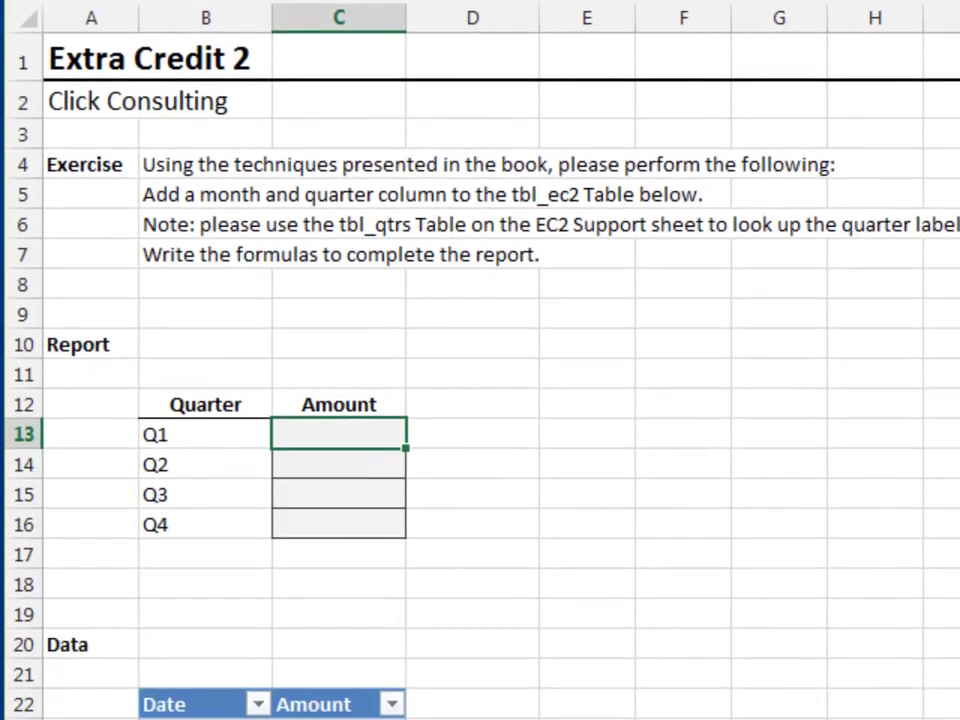
pyautogui.hotkey('ctrl', 'Down')
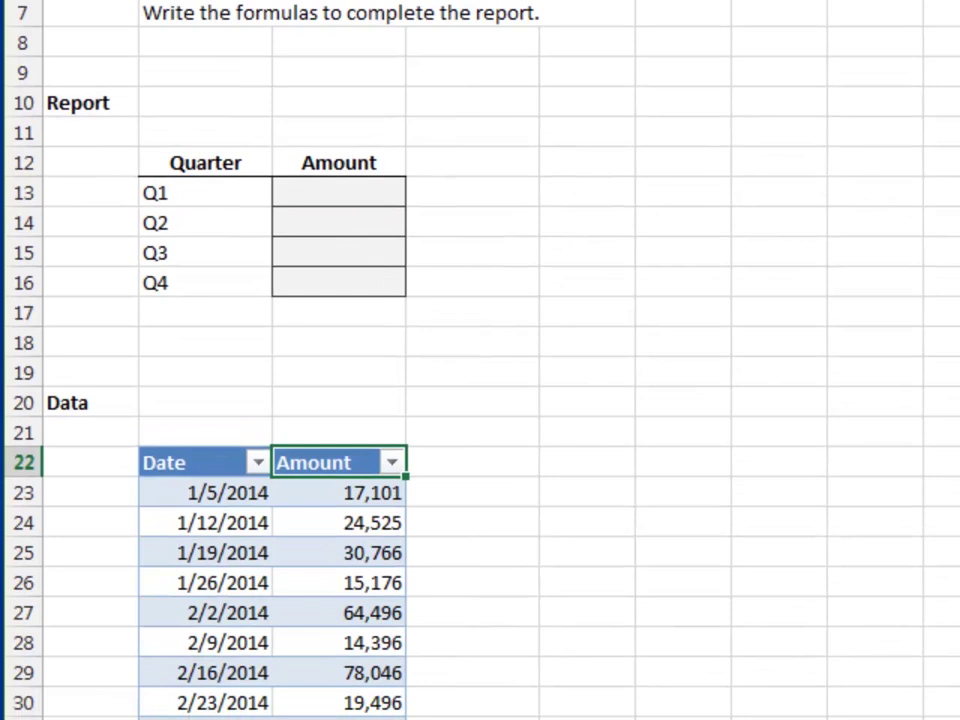
pyautogui.press('Right')
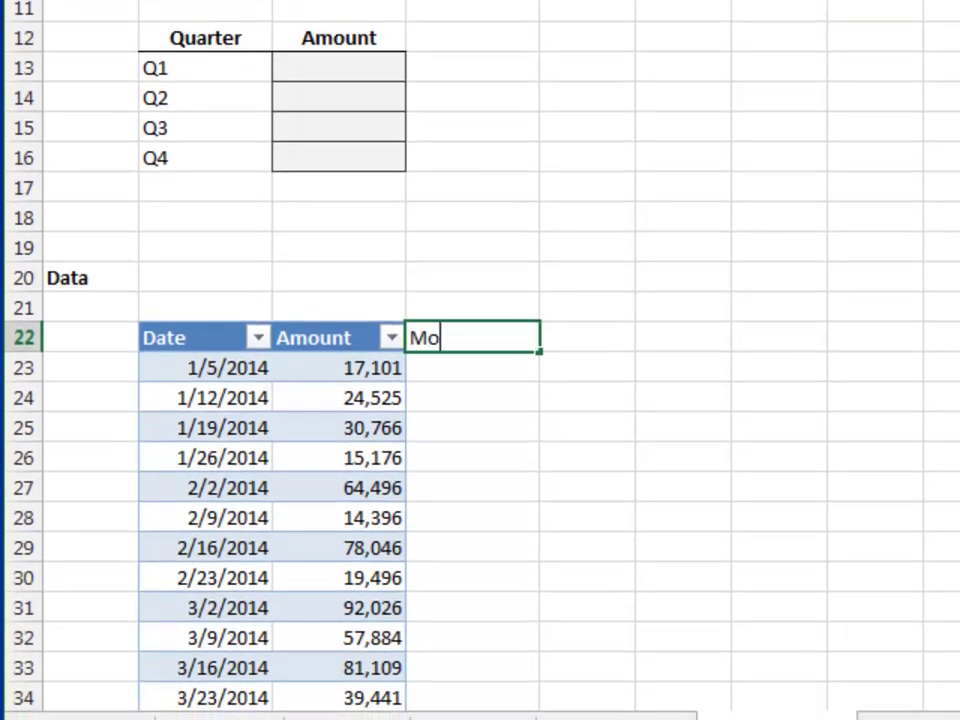
pyautogui.press('Return')
pyautogui.write('=mon')
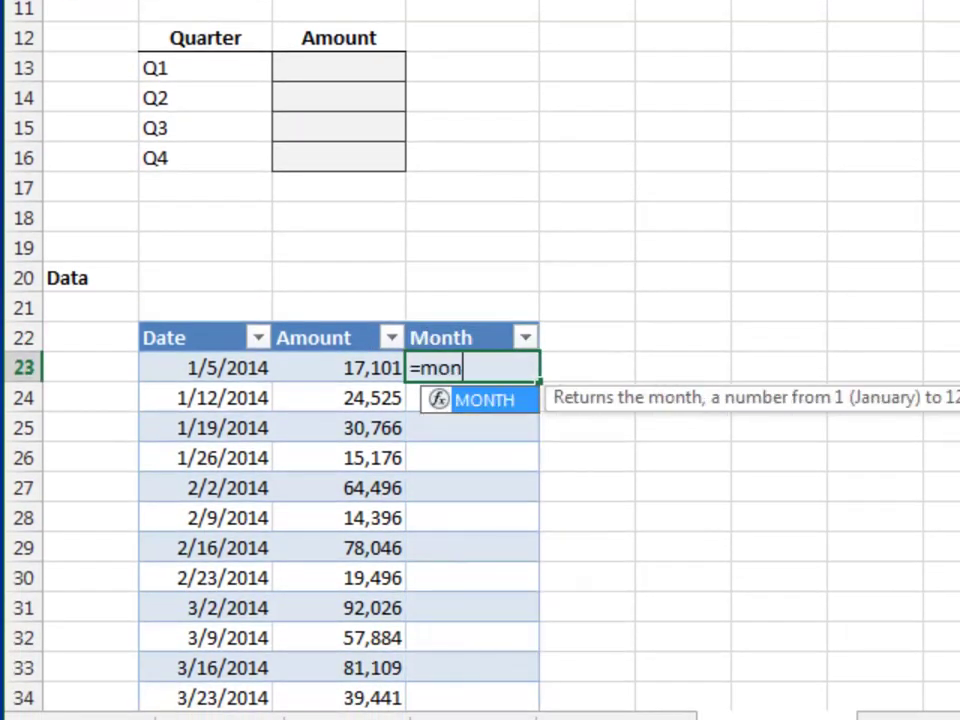
pyautogui.press('Tab')
pyautogui.press('Left')
pyautogui.write(')')
pyautogui.press('Return')
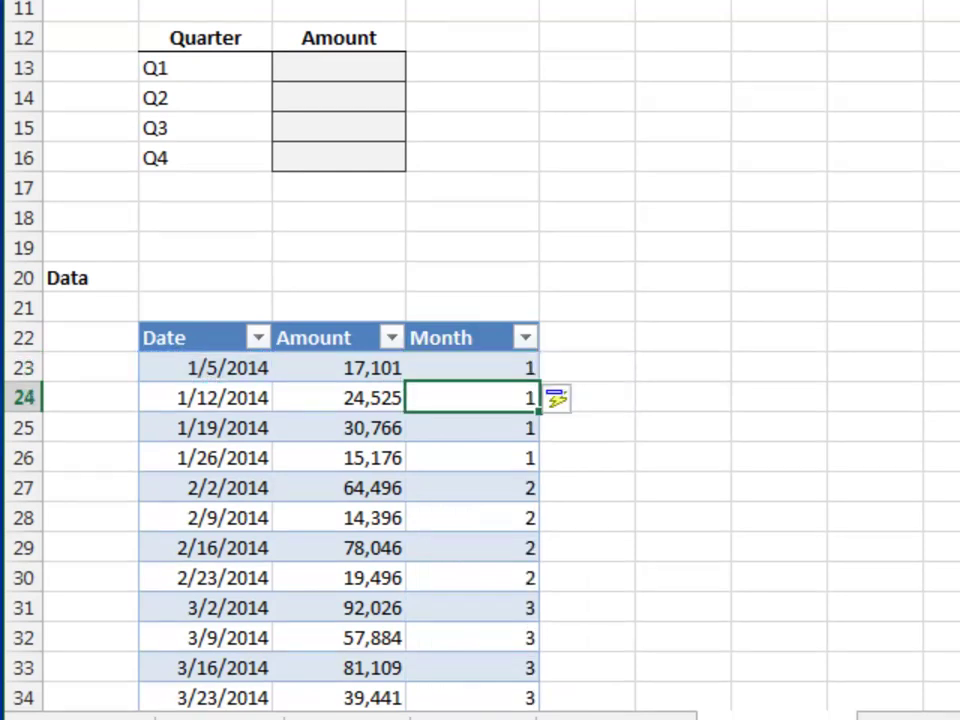
pyautogui.hotkey('ctrl', 'Up')
pyautogui.press('Right')
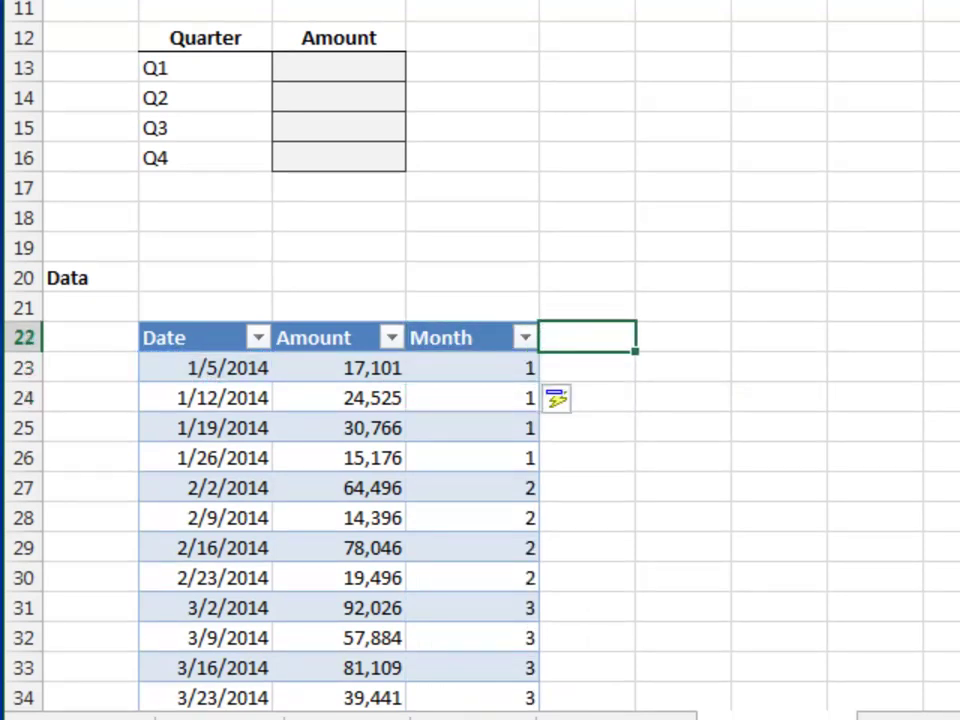
# - Add a Quarter header in E22 to extend the table
pyautogui.write('Quarte')
pyautogui.press('Return')
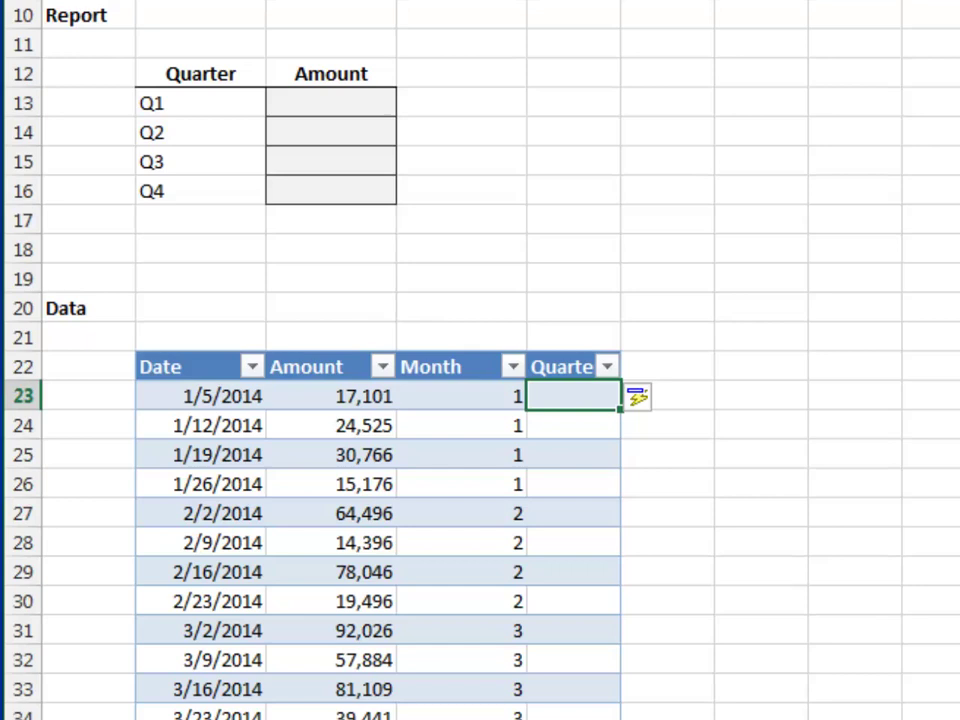
pyautogui.write('=')
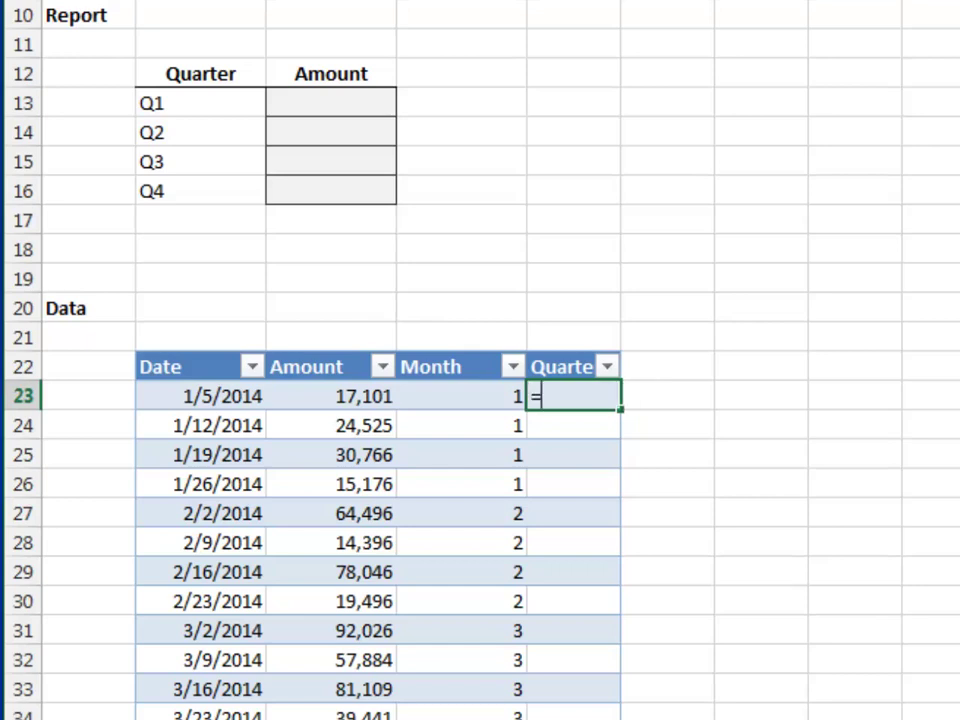
pyautogui.write('vl')
pyautogui.press('Tab')
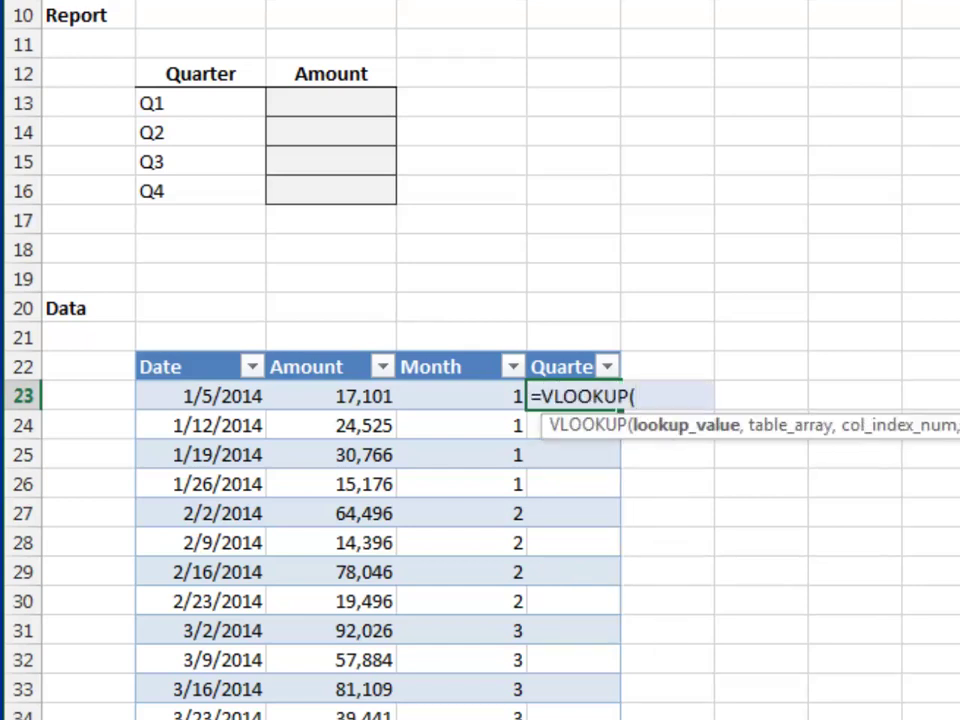
pyautogui.press('Left')
pyautogui.write(',')
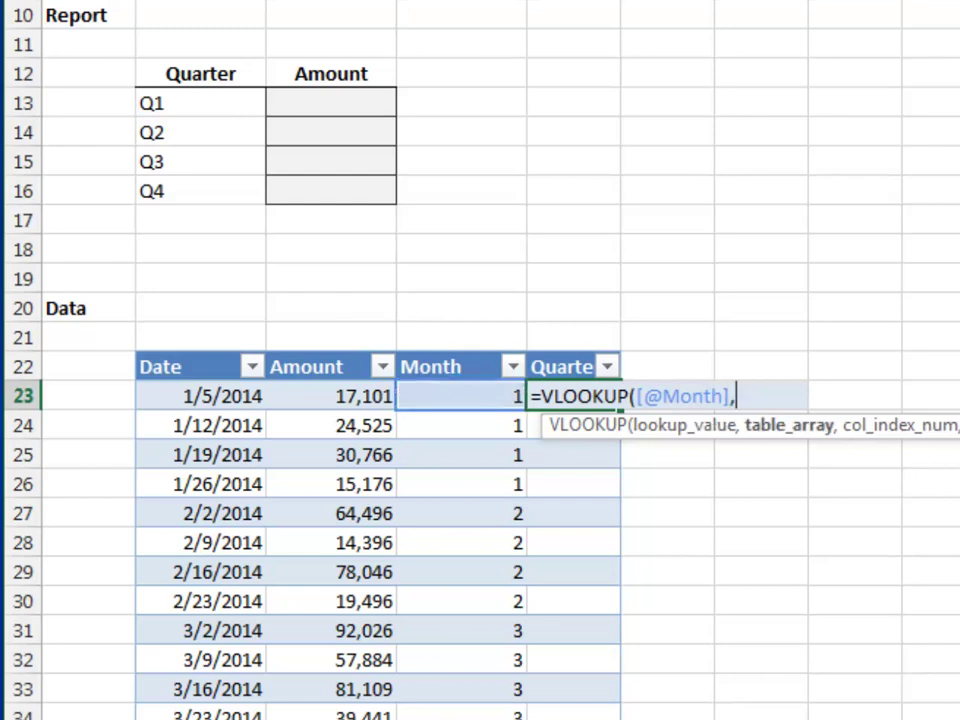
pyautogui.write('tbl')
pyautogui.press('Down')
pyautogui.press('Down')
pyautogui.press('Down')
pyautogui.press('Down')
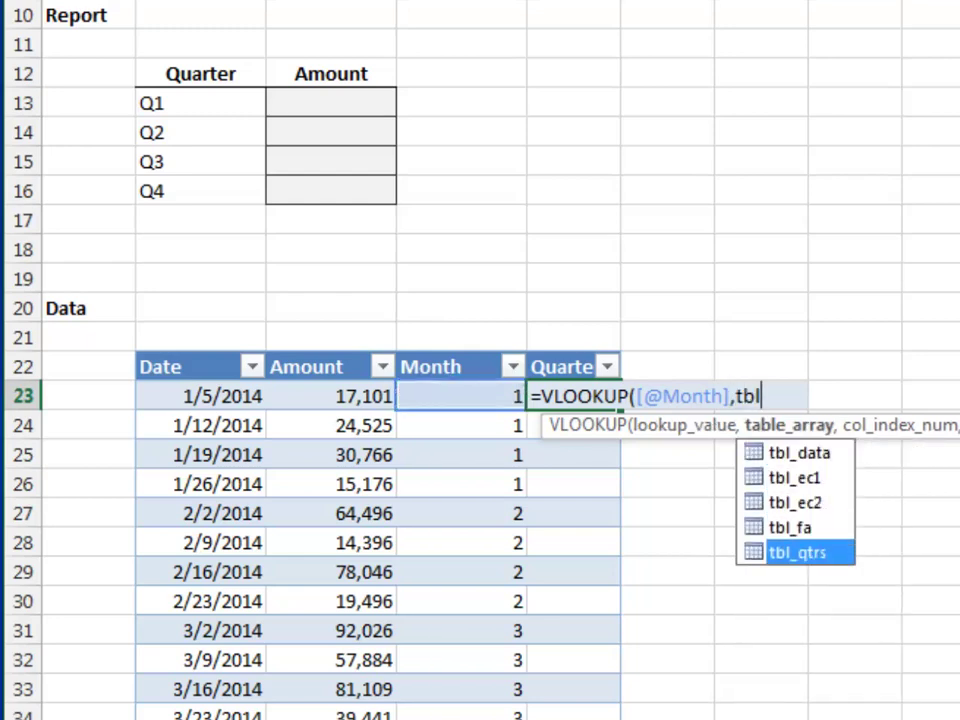
pyautogui.press('Tab')
pyautogui.write(',2')
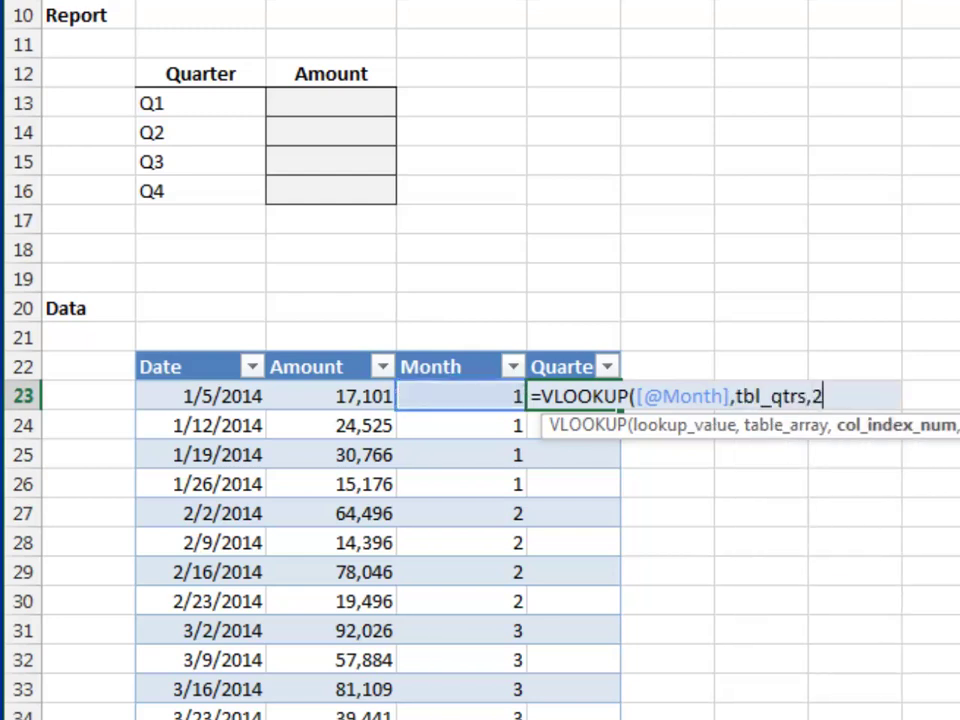
pyautogui.write(',')
pyautogui.press('Tab')
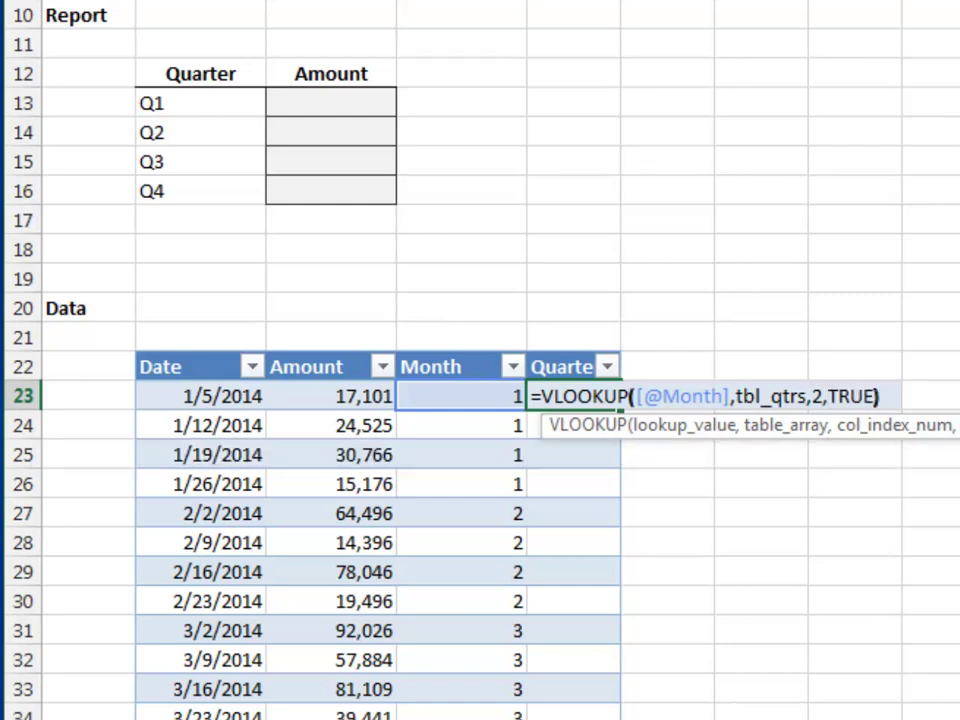
pyautogui.press('Return')
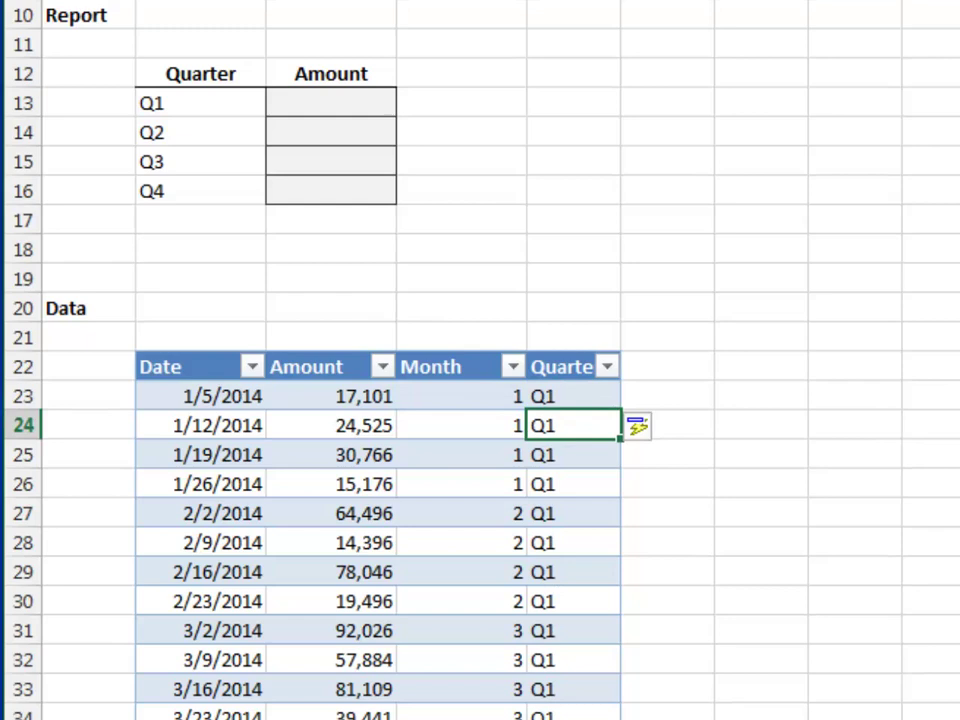
pyautogui.press('Left')
pyautogui.press('Left')
# - Start a SUMIFS in C13 that sums tbl_ec2[Amount]
pyautogui.press('Up')
pyautogui.press('Up')
pyautogui.hotkey('ctrl', 'Up')
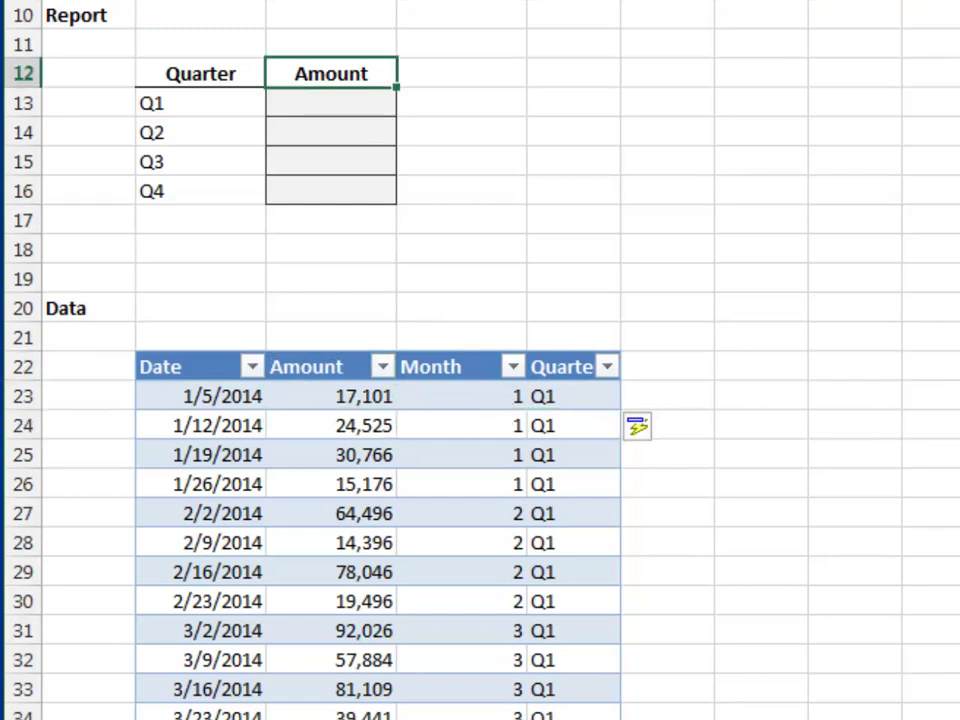
pyautogui.press('Down')
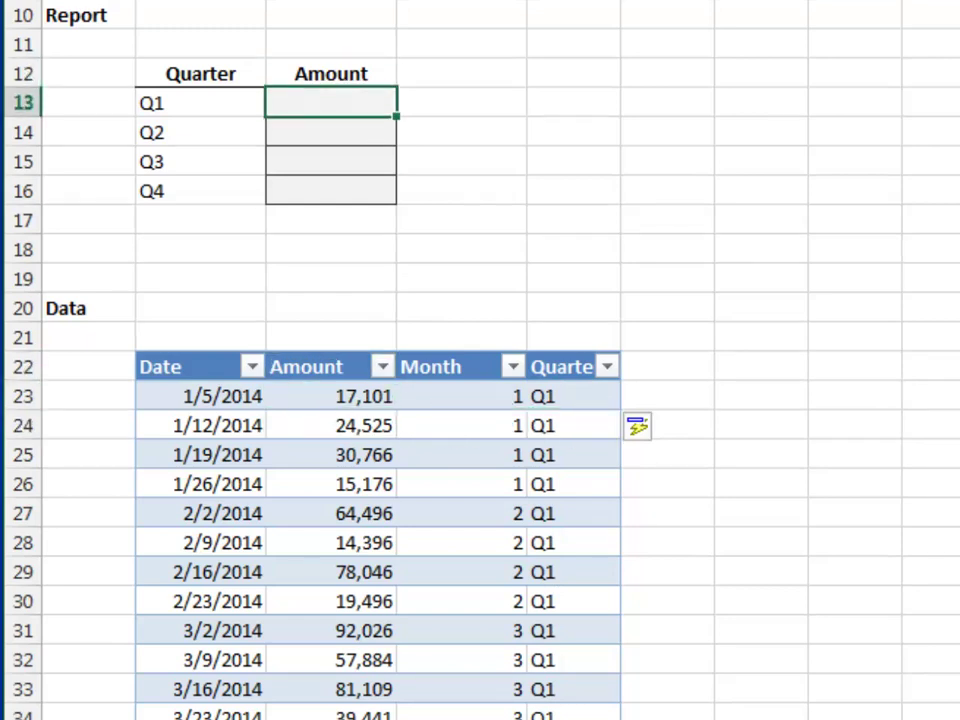
pyautogui.write('=sumifs')
pyautogui.press('Tab')
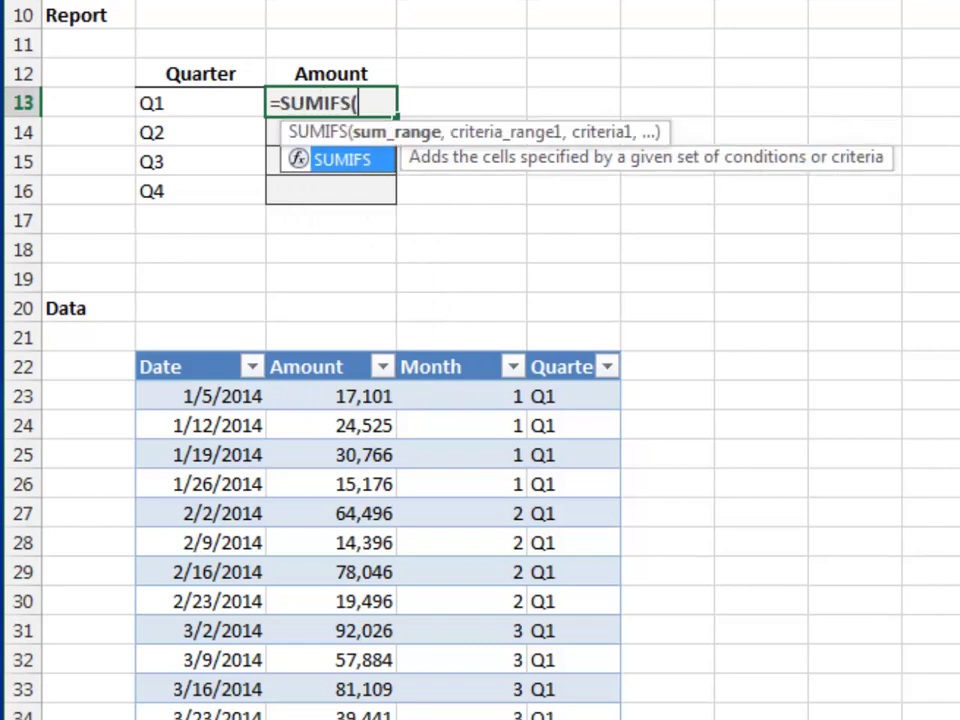
pyautogui.write('tbl')
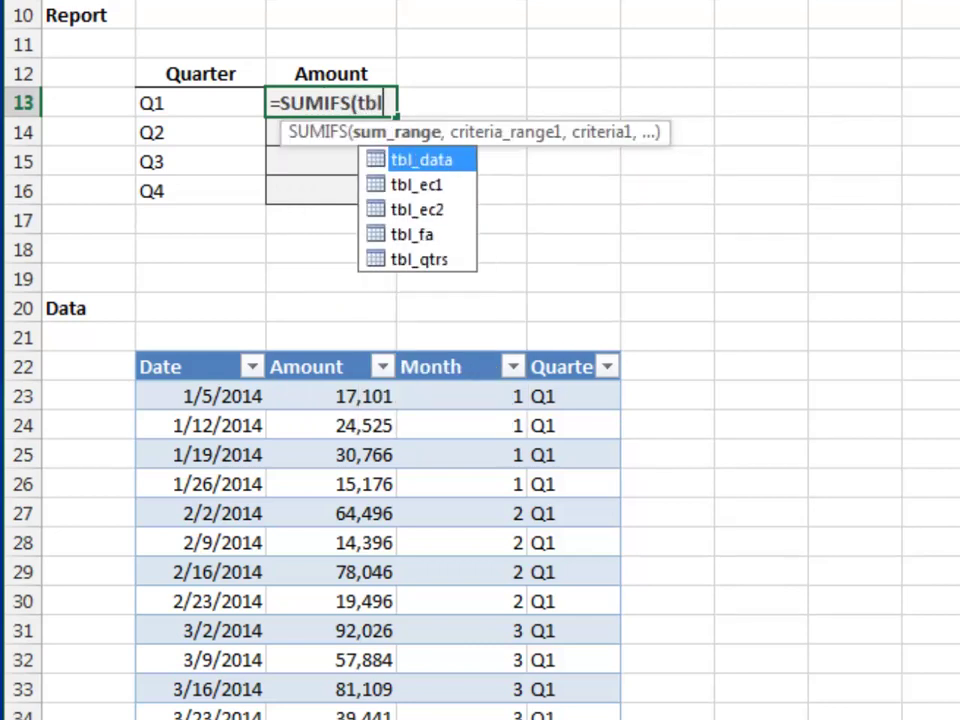
pyautogui.press('Tab')
pyautogui.write('[')
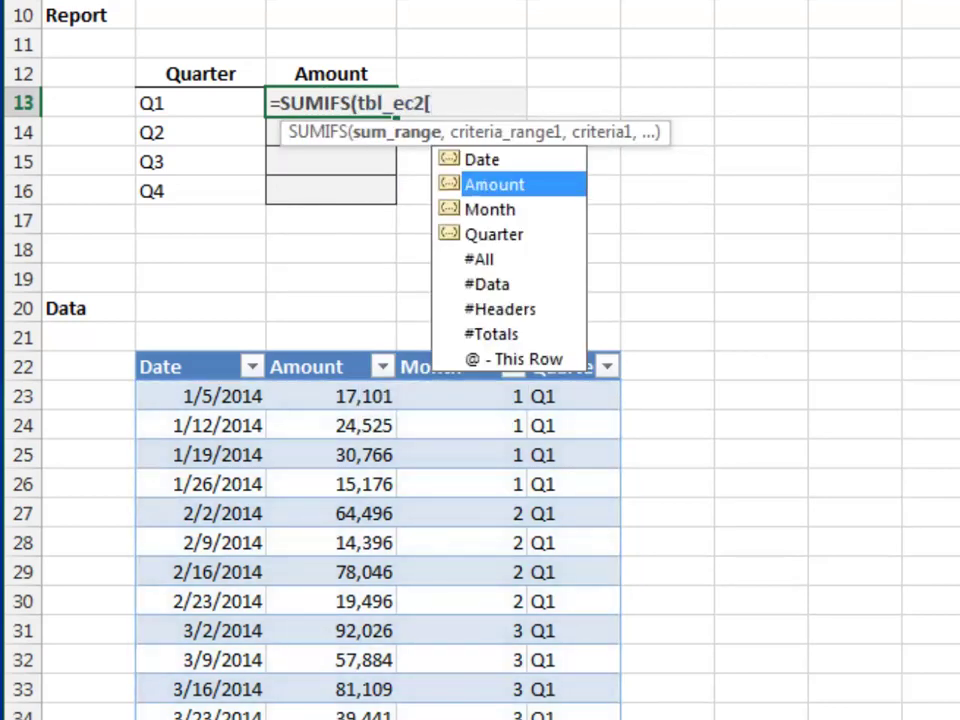
pyautogui.press('Tab')
# - Use tbl_ec2[Quarter] as the criteria range, giving a Q1 total of 583131
pyautogui.write('],tbl')
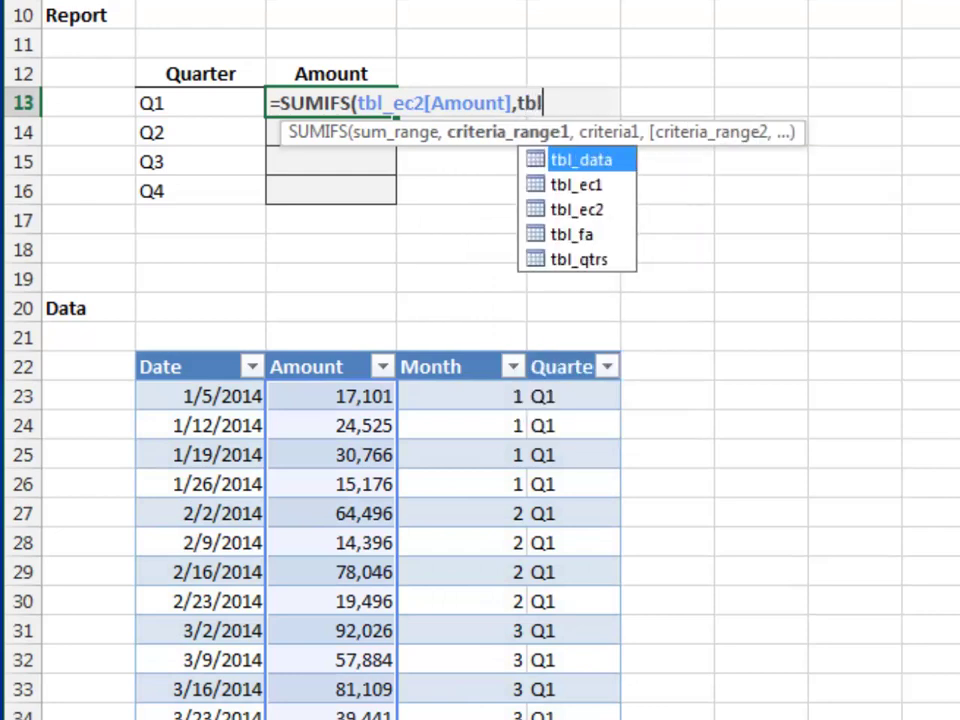
pyautogui.press('Down')
pyautogui.press('Tab')
pyautogui.write('[')
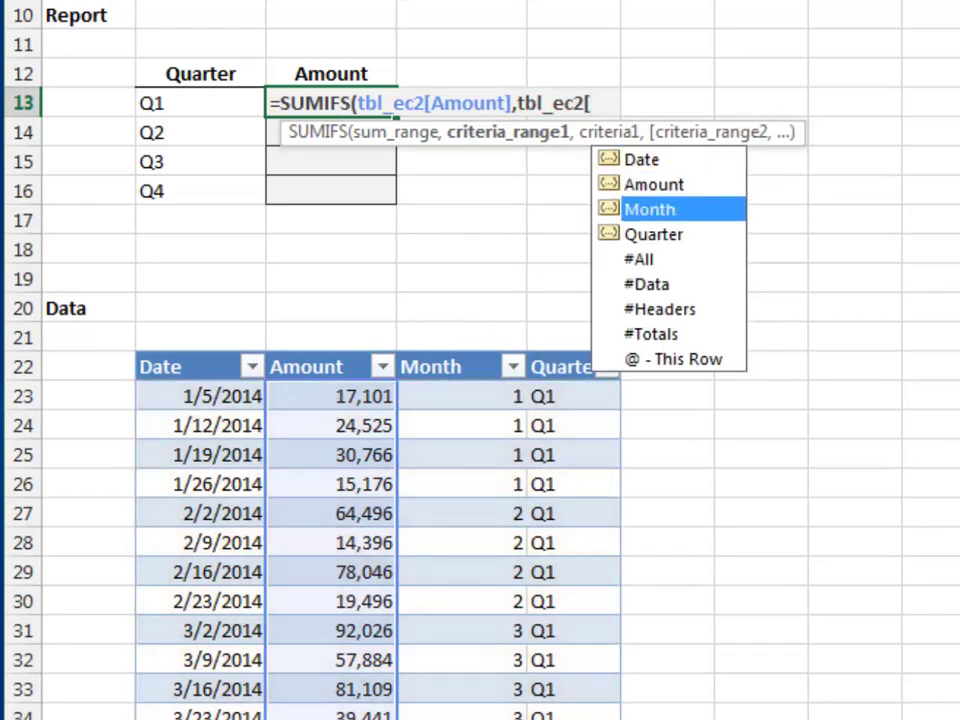
pyautogui.press('Down')
pyautogui.press('Tab')
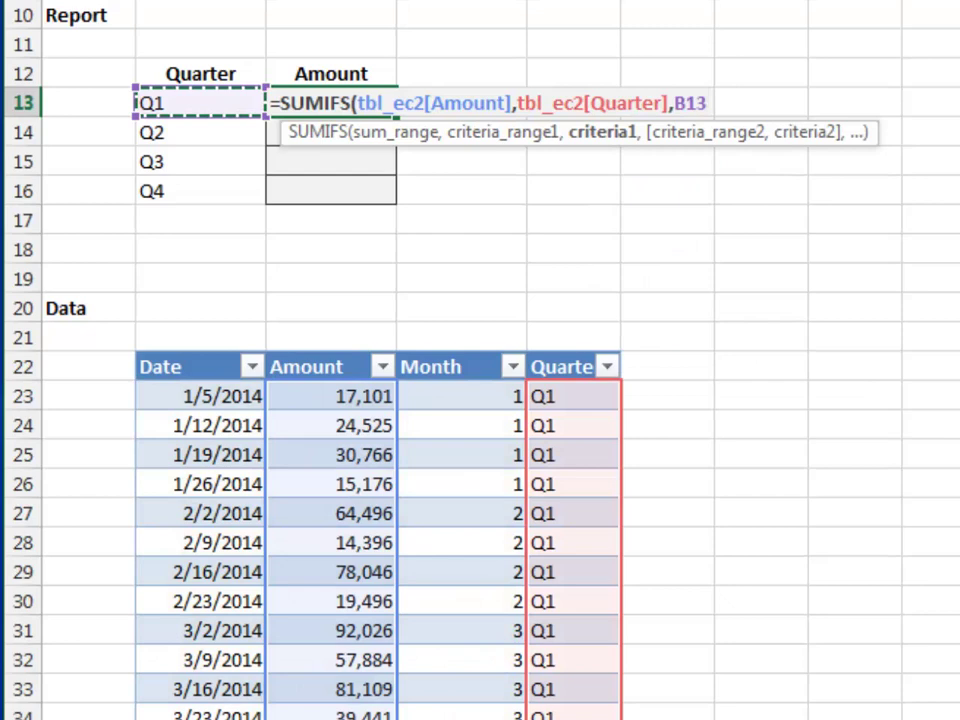
pyautogui.hotkey('ctrl', 'Return')
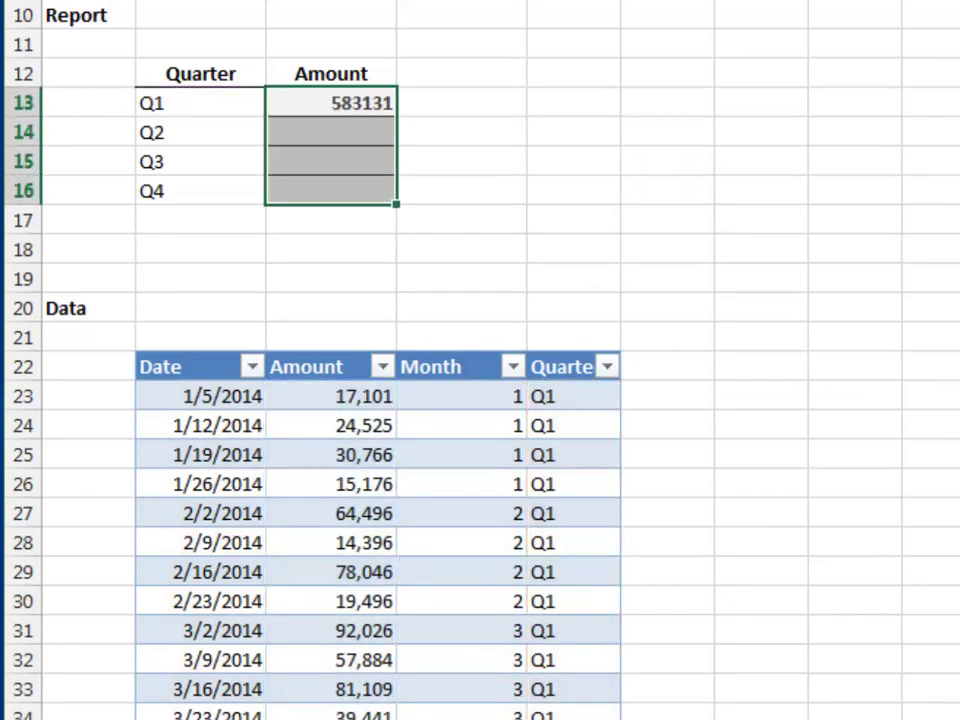